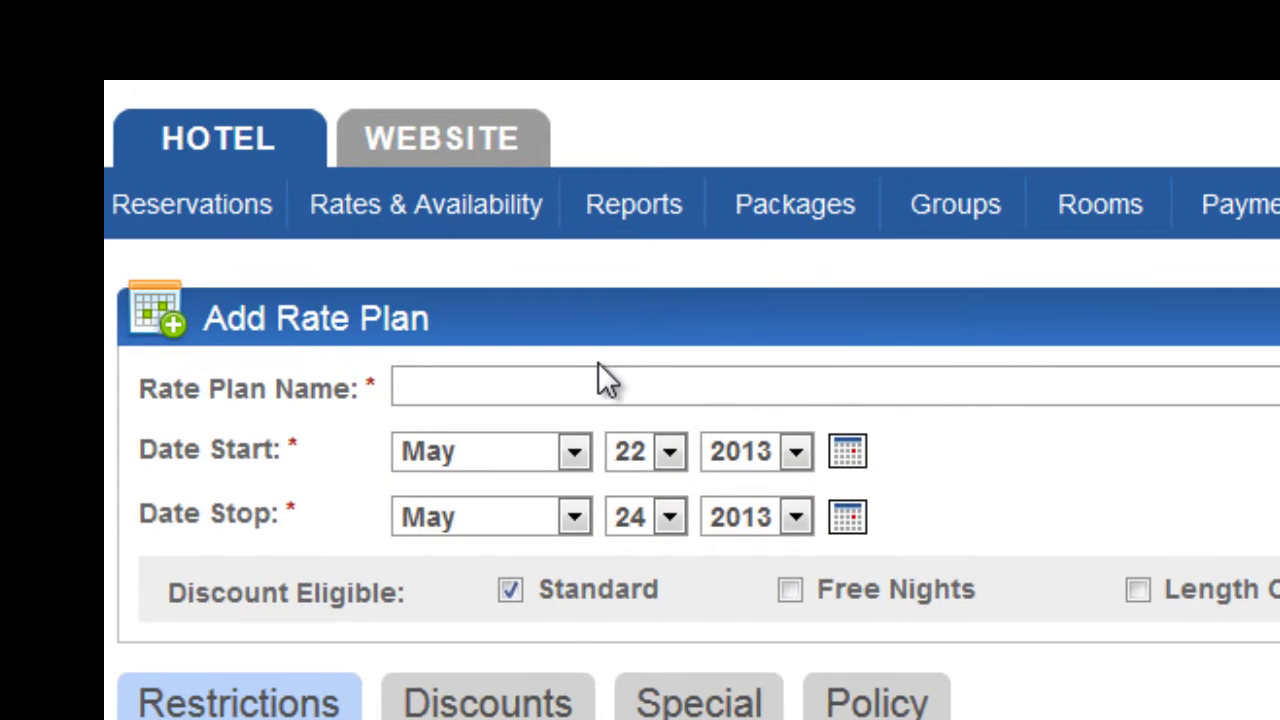
Step: Include room 1 (Two Queen Beds - 1st Floor - Standard) at $120, copied to every day
{"action": "left_click", "coordinate": [600, 380]}
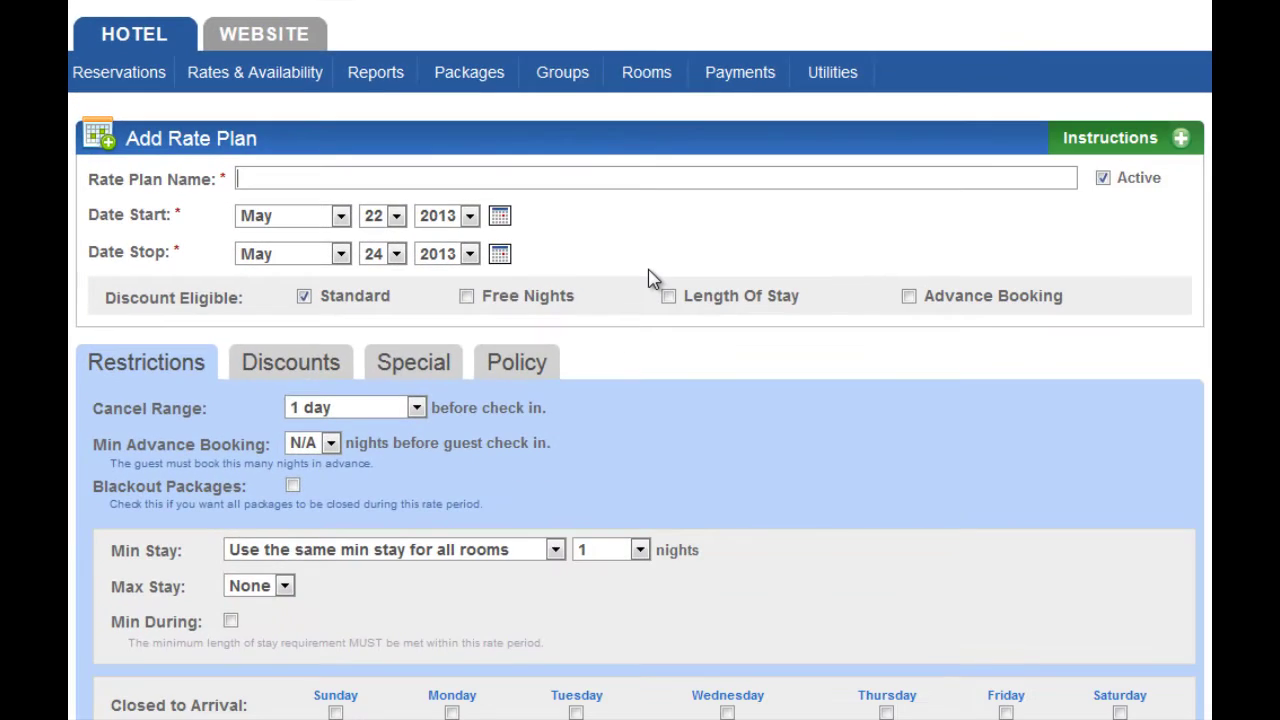
{"action": "scroll", "coordinate": [648, 278], "scroll_direction": "down", "scroll_amount": 5}
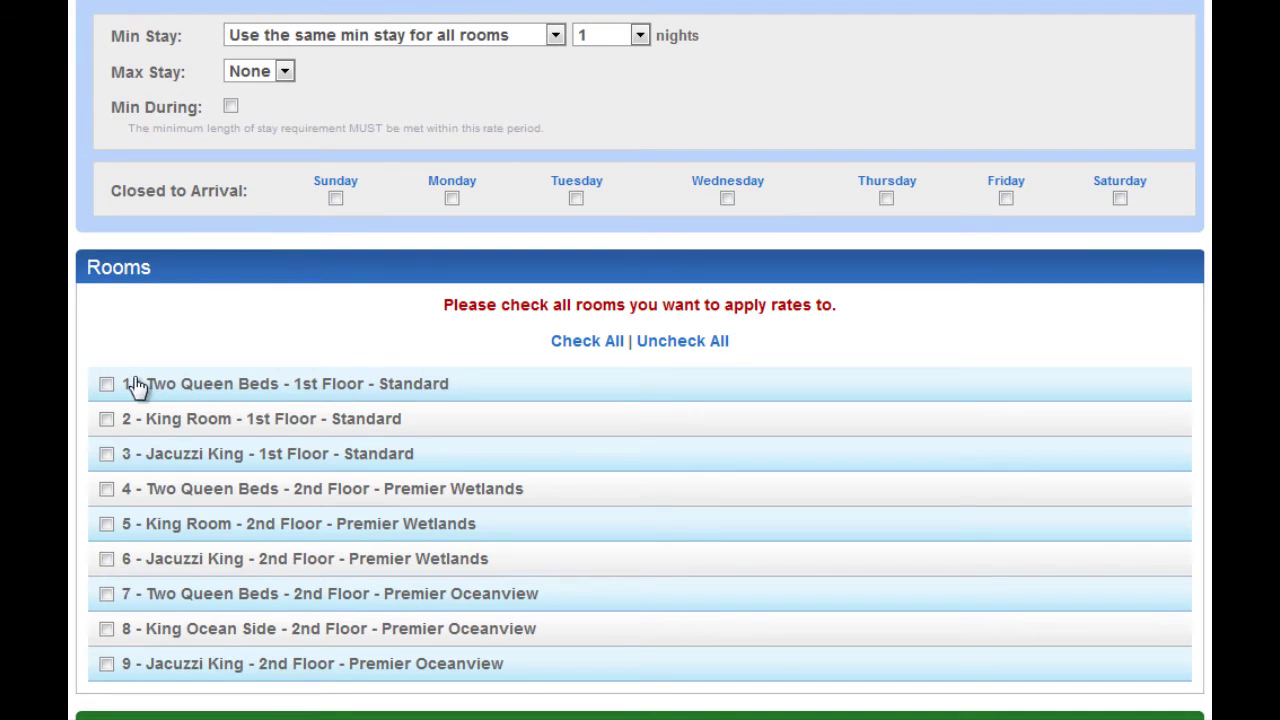
{"action": "left_click", "coordinate": [106, 385]}
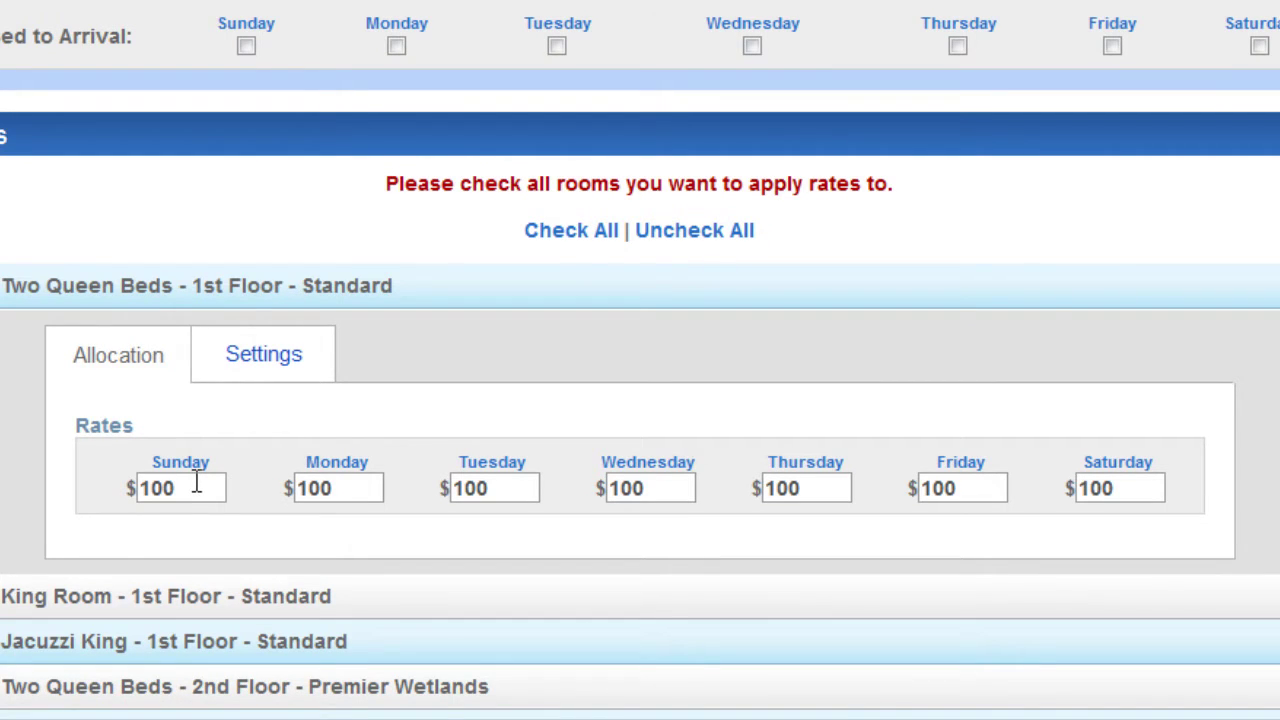
{"action": "left_click_drag", "start_coordinate": [198, 483], "coordinate": [141, 488]}
{"action": "type", "text": "120"}
{"action": "left_click", "coordinate": [166, 470]}
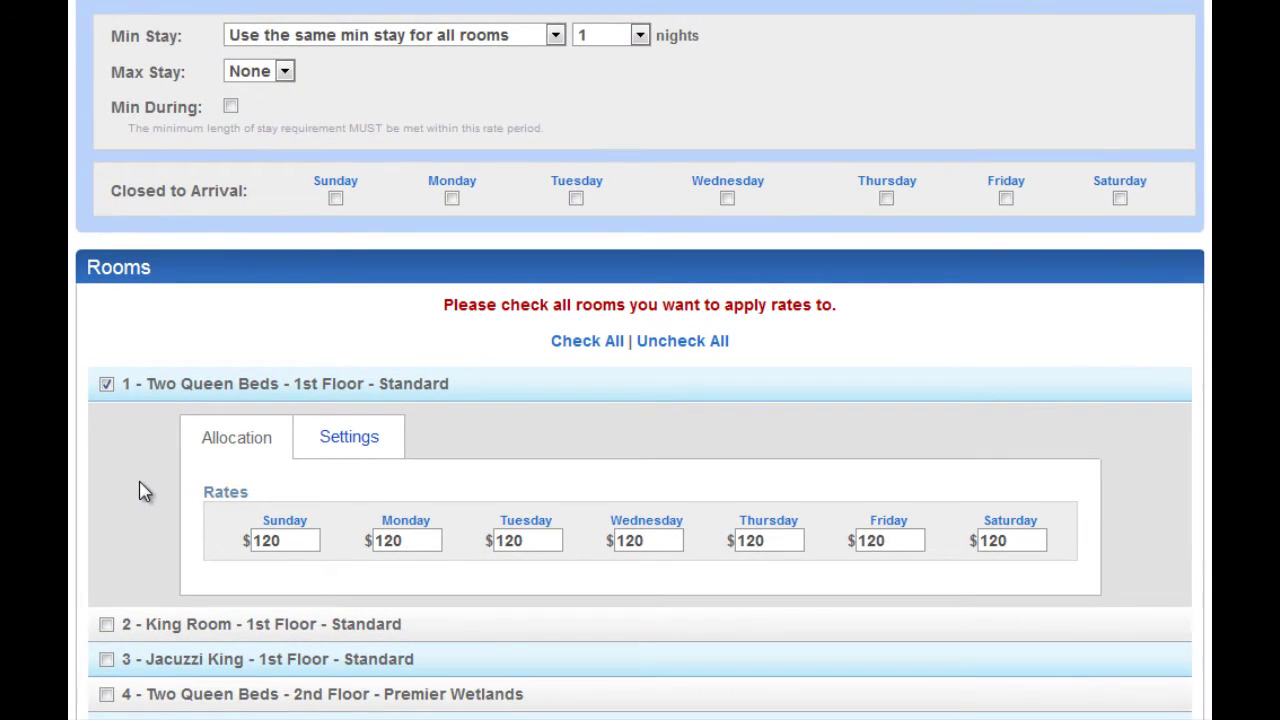
{"action": "scroll", "coordinate": [137, 487], "scroll_direction": "down", "scroll_amount": 1}
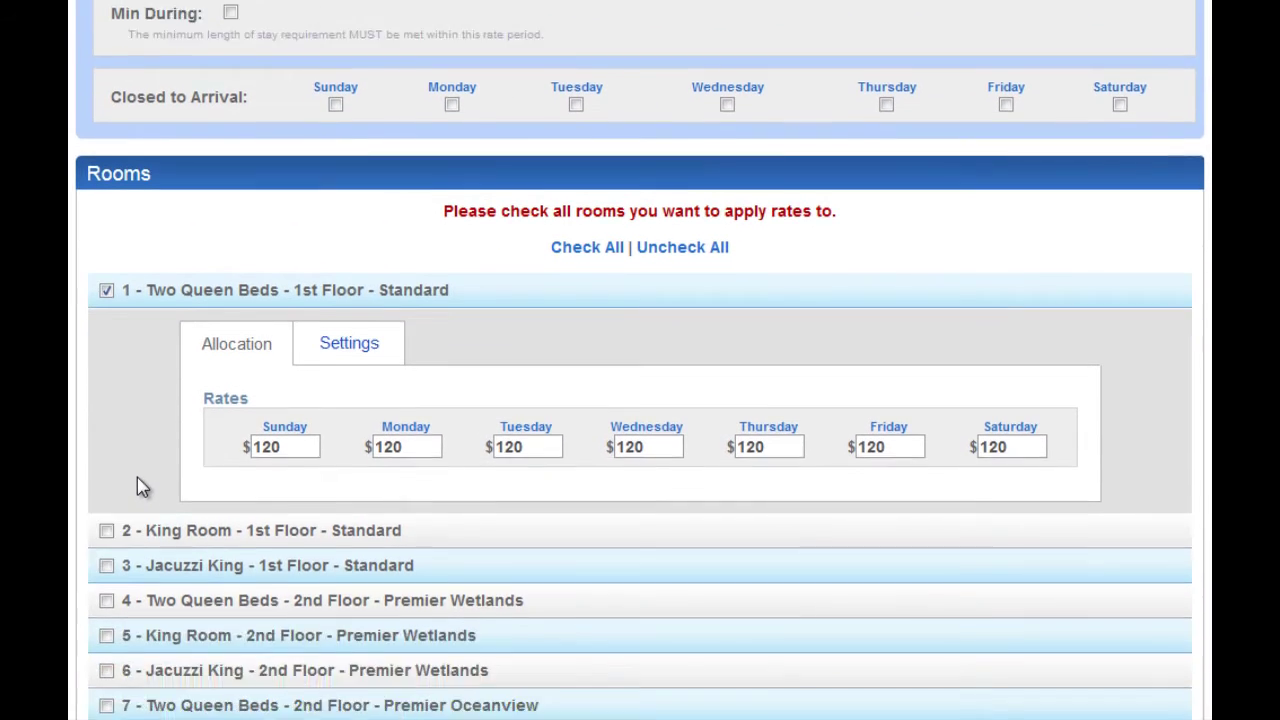
{"action": "scroll", "coordinate": [137, 478], "scroll_direction": "down", "scroll_amount": 3}
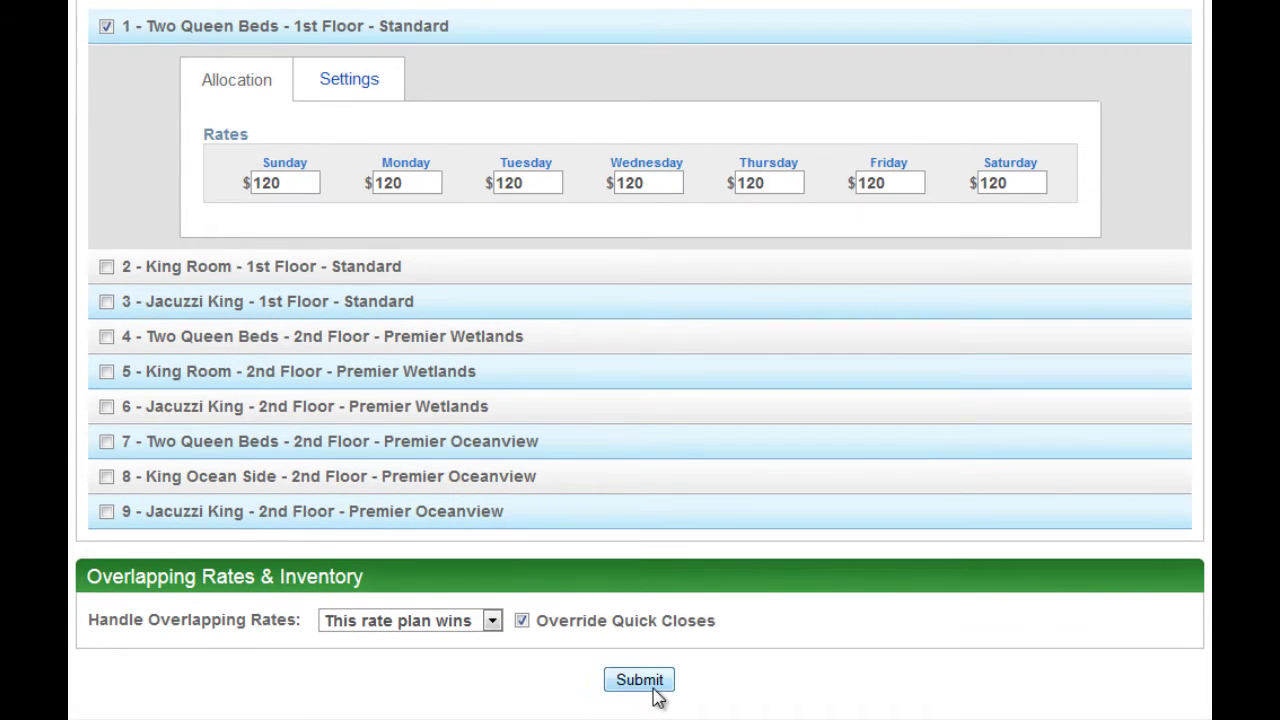
{"action": "scroll", "coordinate": [413, 513], "scroll_direction": "up", "scroll_amount": 6}
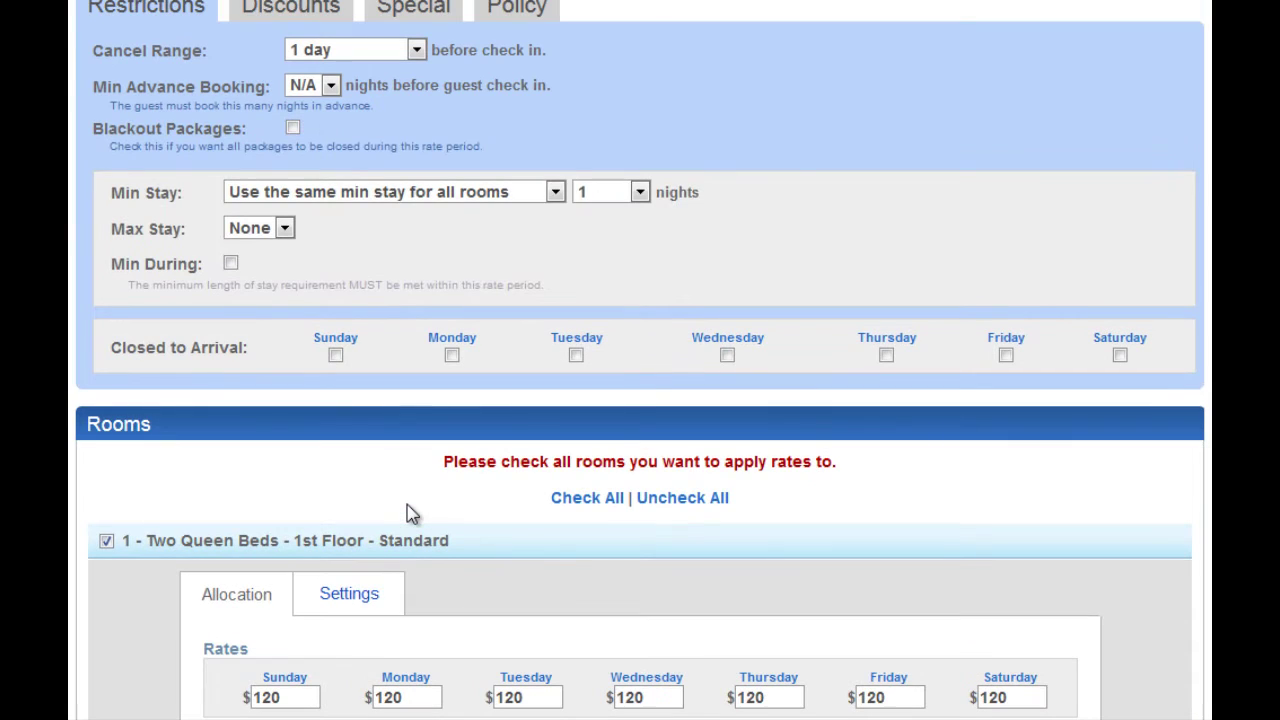
Step: Set Cancel Range to 10 days and Min Advance Booking to 2 nights
{"action": "scroll", "coordinate": [413, 513], "scroll_direction": "up", "scroll_amount": 3}
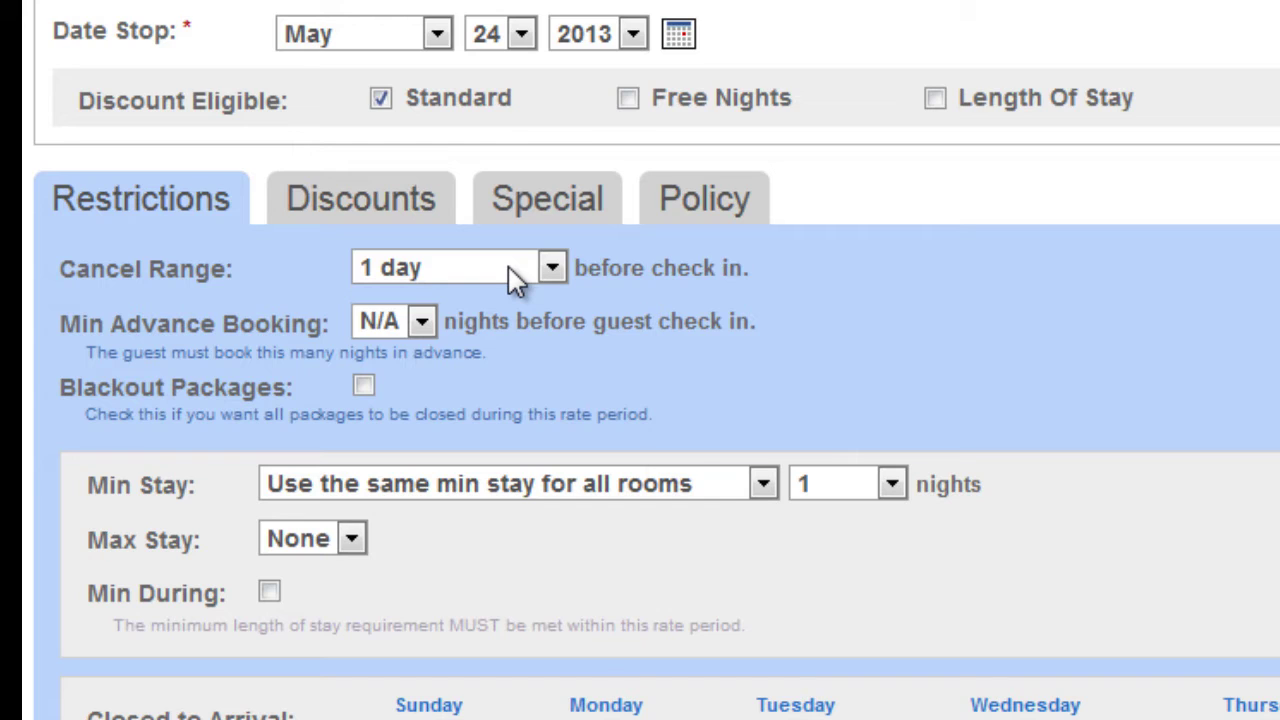
{"action": "left_click", "coordinate": [553, 268]}
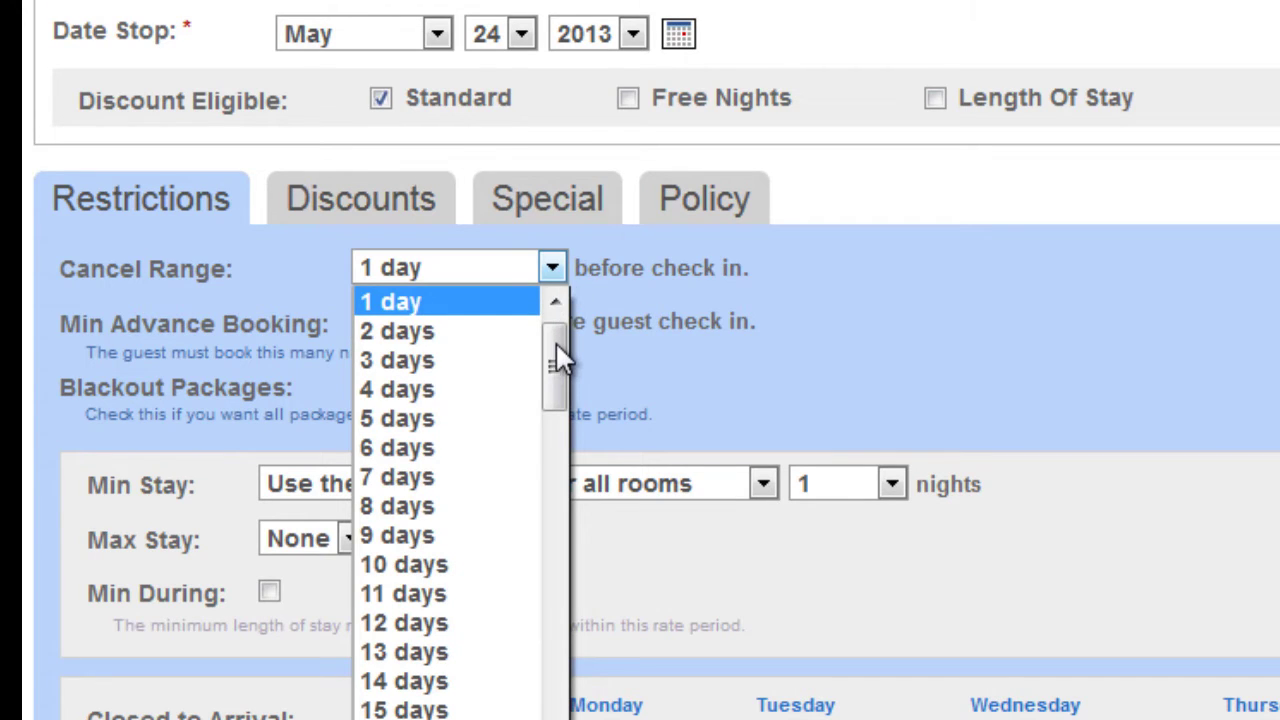
{"action": "left_click", "coordinate": [452, 566]}
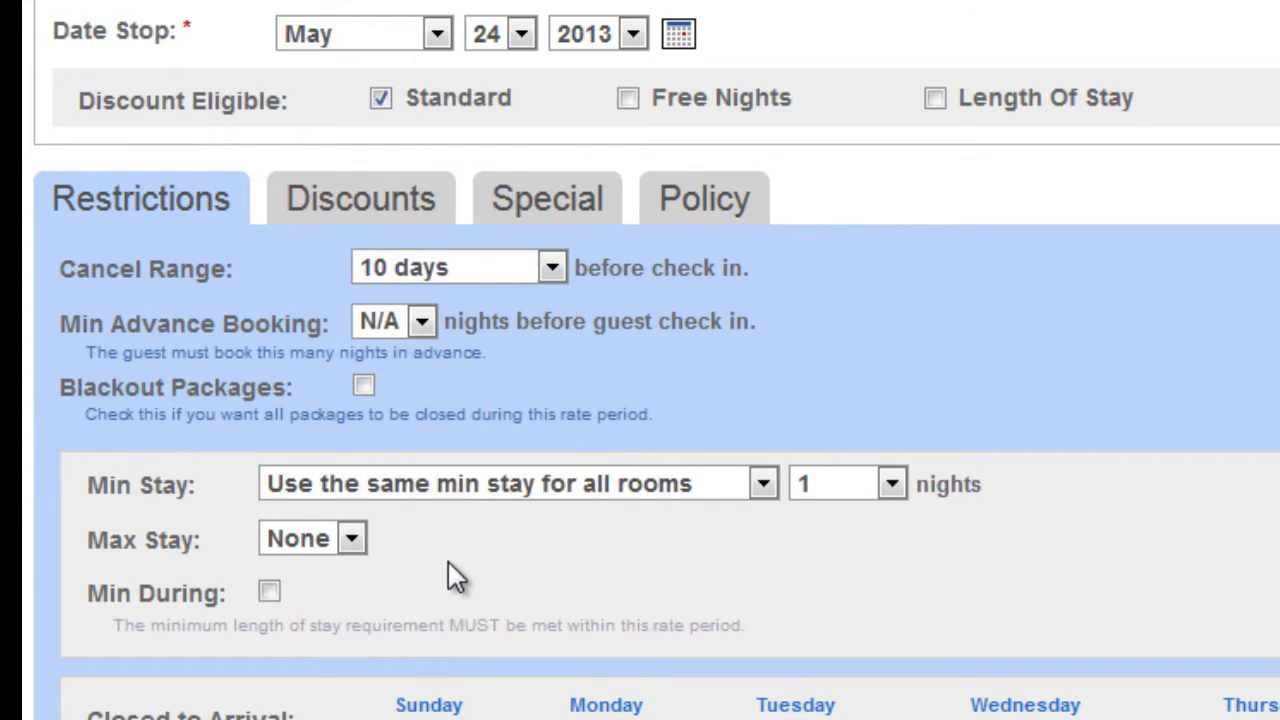
{"action": "left_click", "coordinate": [425, 320]}
{"action": "key", "text": "Escape"}
{"action": "key", "text": "2"}
Step: Choose 'Each room has its own min stay' in the Min Stay dropdown
{"action": "scroll", "coordinate": [1270, 345], "scroll_direction": "down", "scroll_amount": 4}
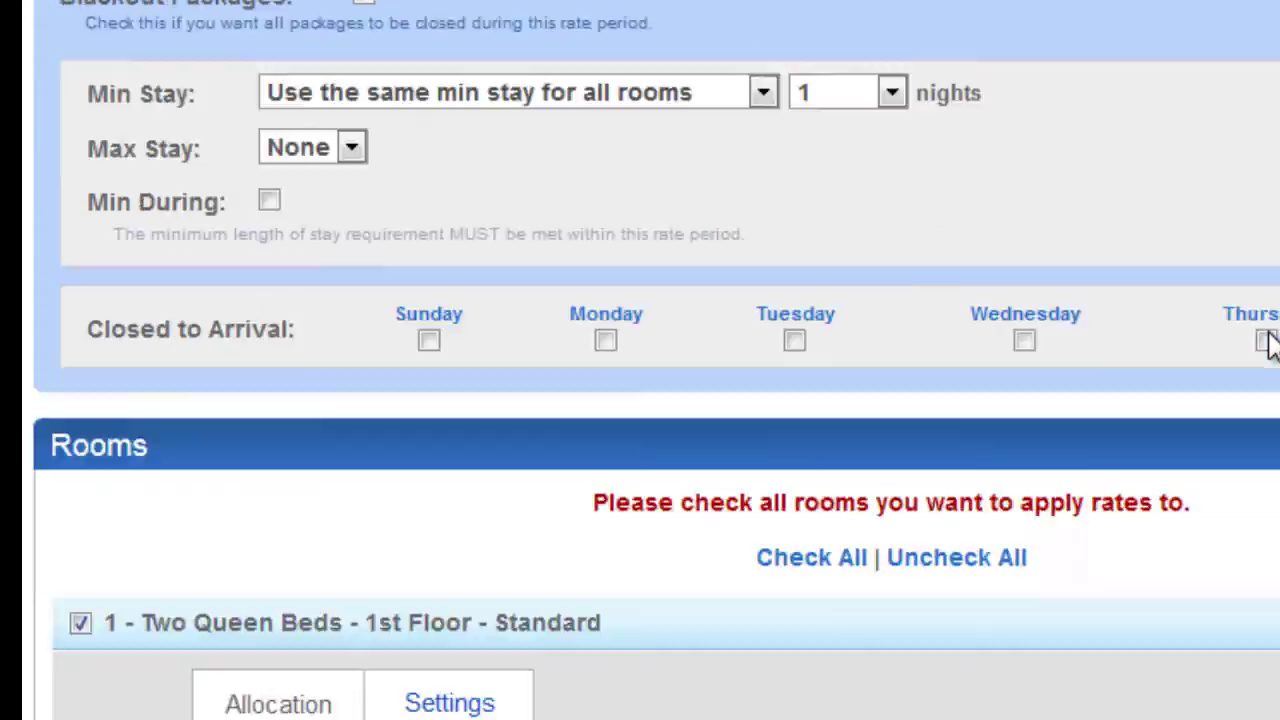
{"action": "left_click", "coordinate": [763, 92]}
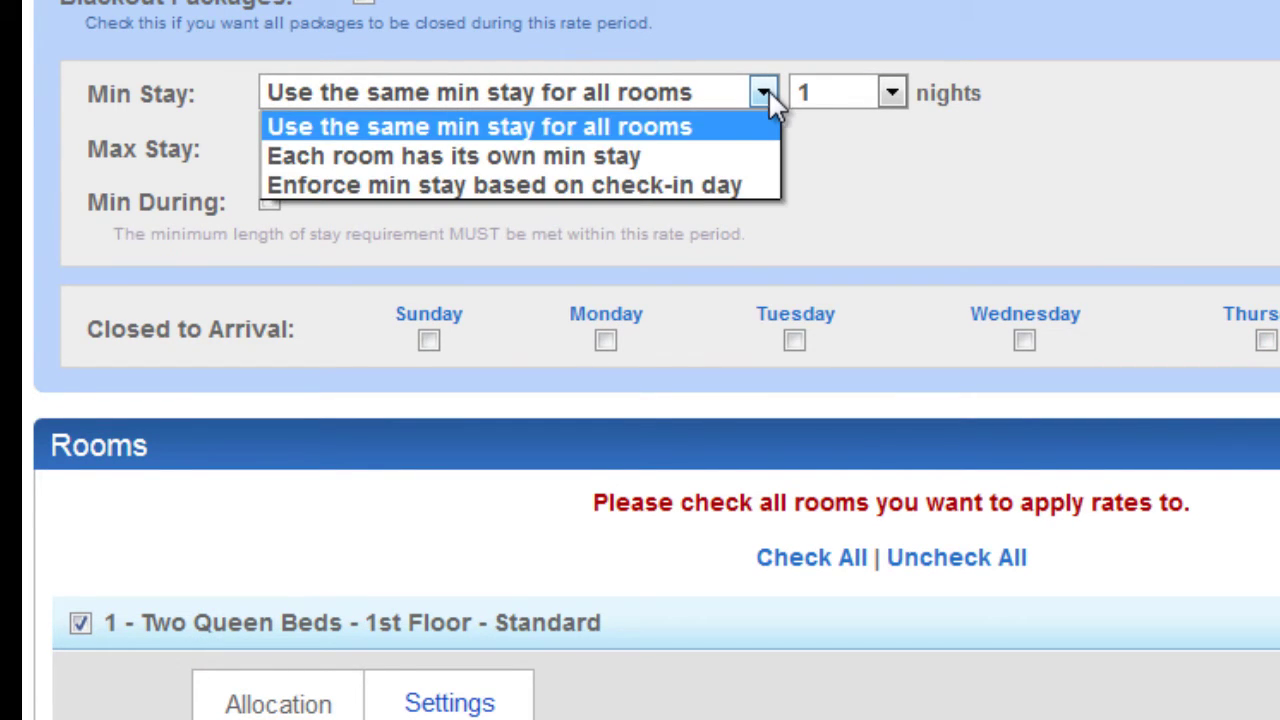
{"action": "left_click", "coordinate": [710, 158]}
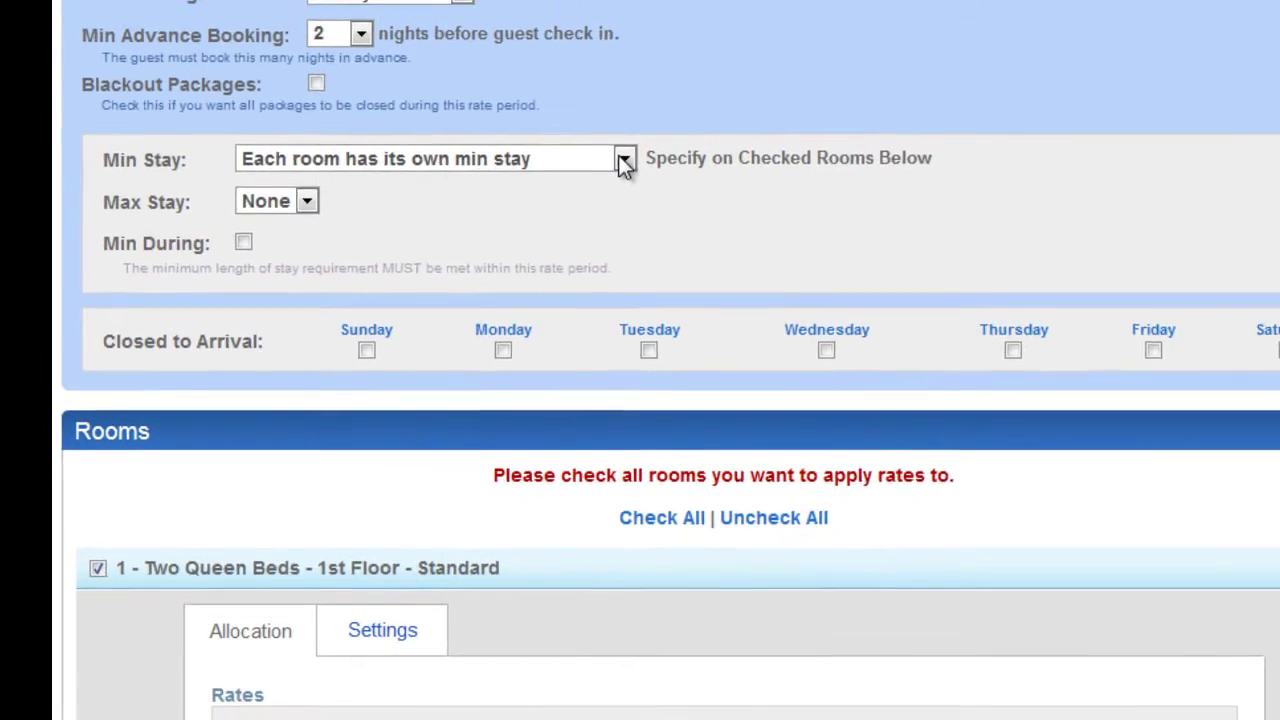
Step: Enforce min stay by check-in day, with 2 nights for Friday and Saturday
{"action": "left_click", "coordinate": [762, 92]}
{"action": "left_click", "coordinate": [510, 253]}
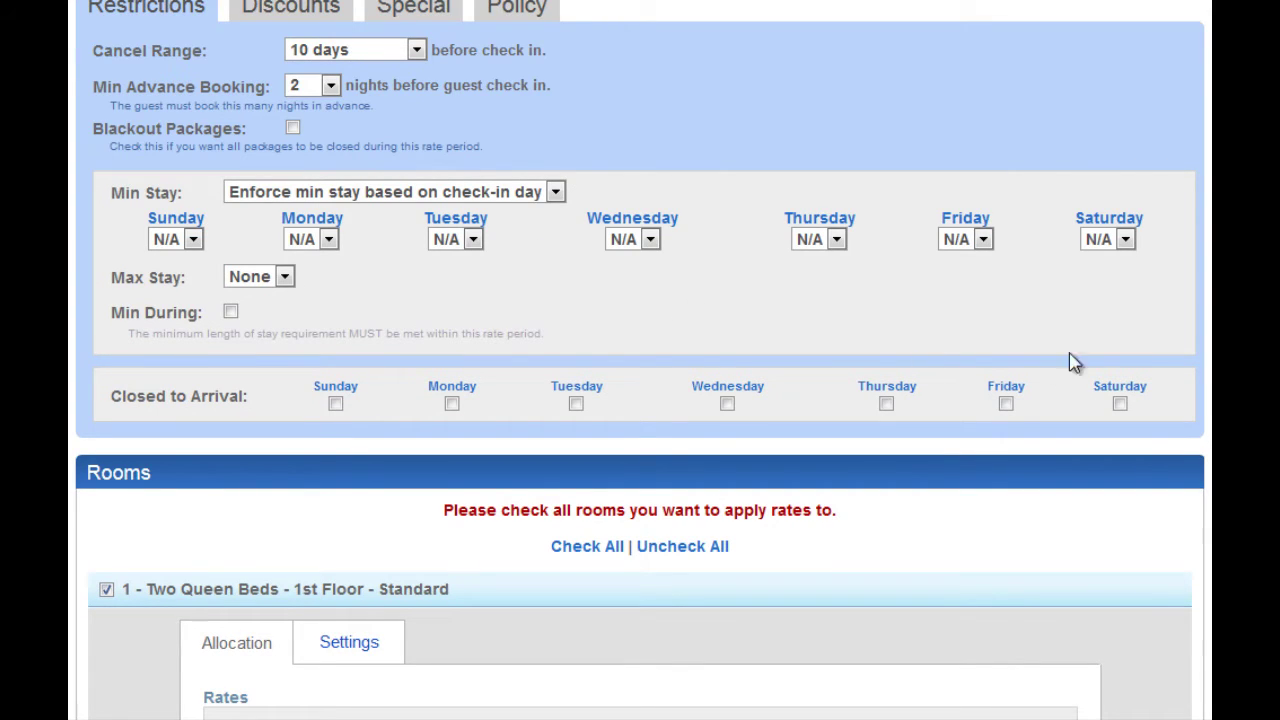
{"action": "left_click", "coordinate": [984, 240]}
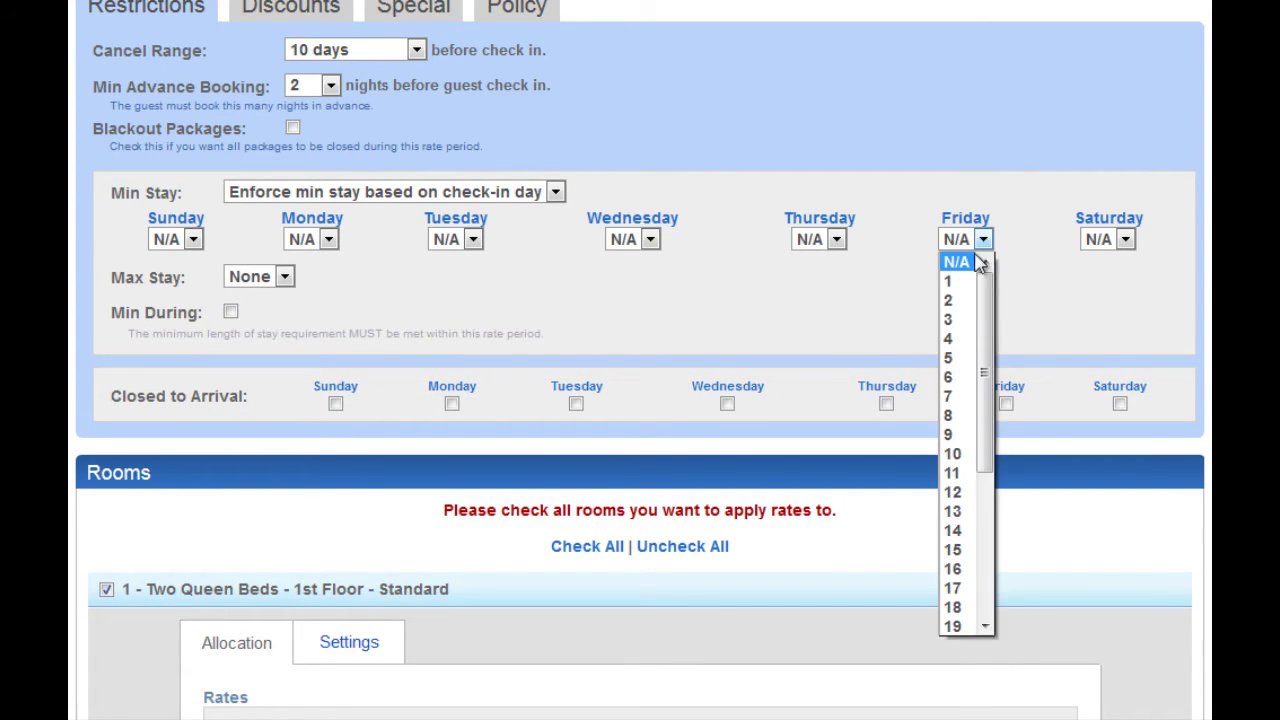
{"action": "left_click", "coordinate": [955, 300]}
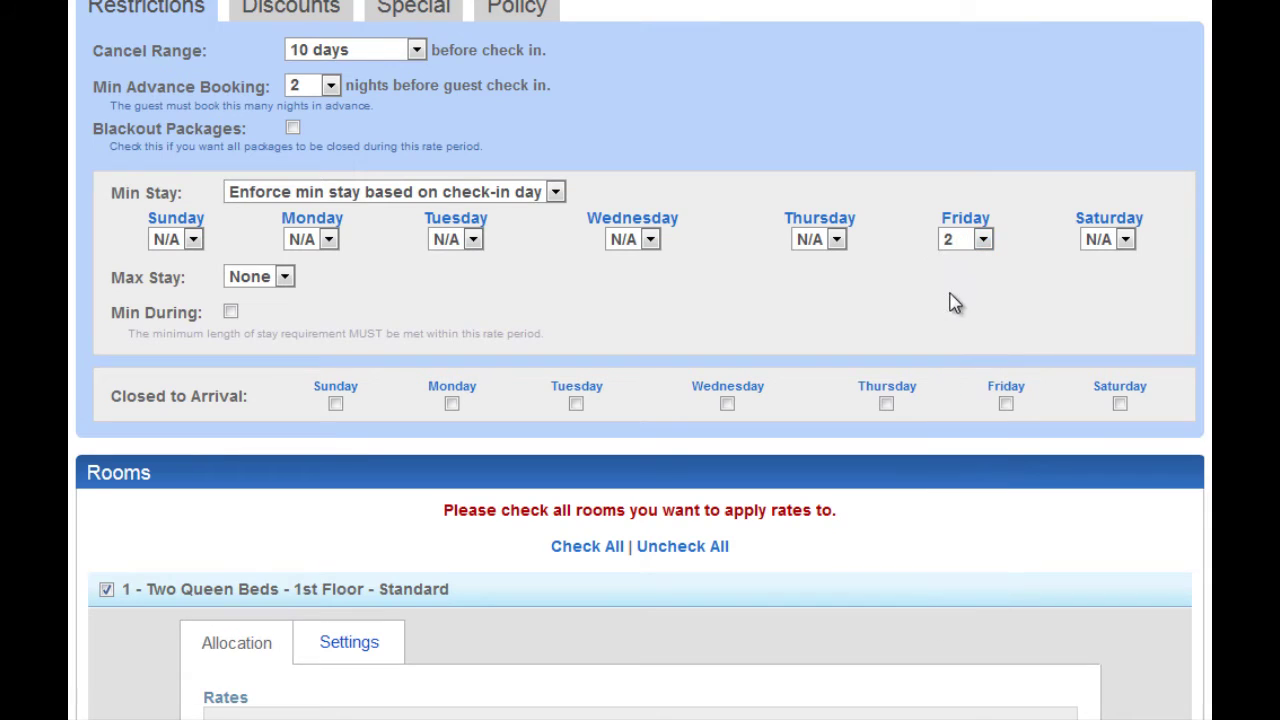
{"action": "left_click", "coordinate": [1126, 244]}
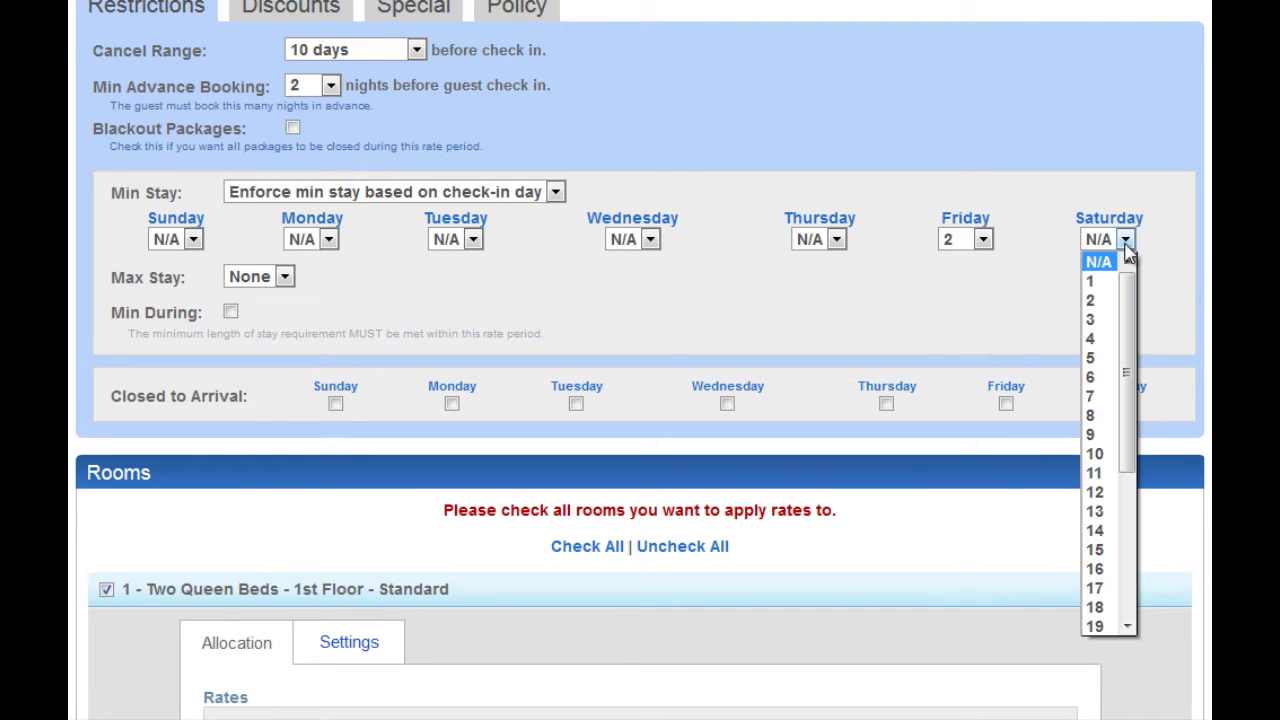
{"action": "left_click", "coordinate": [1096, 301]}
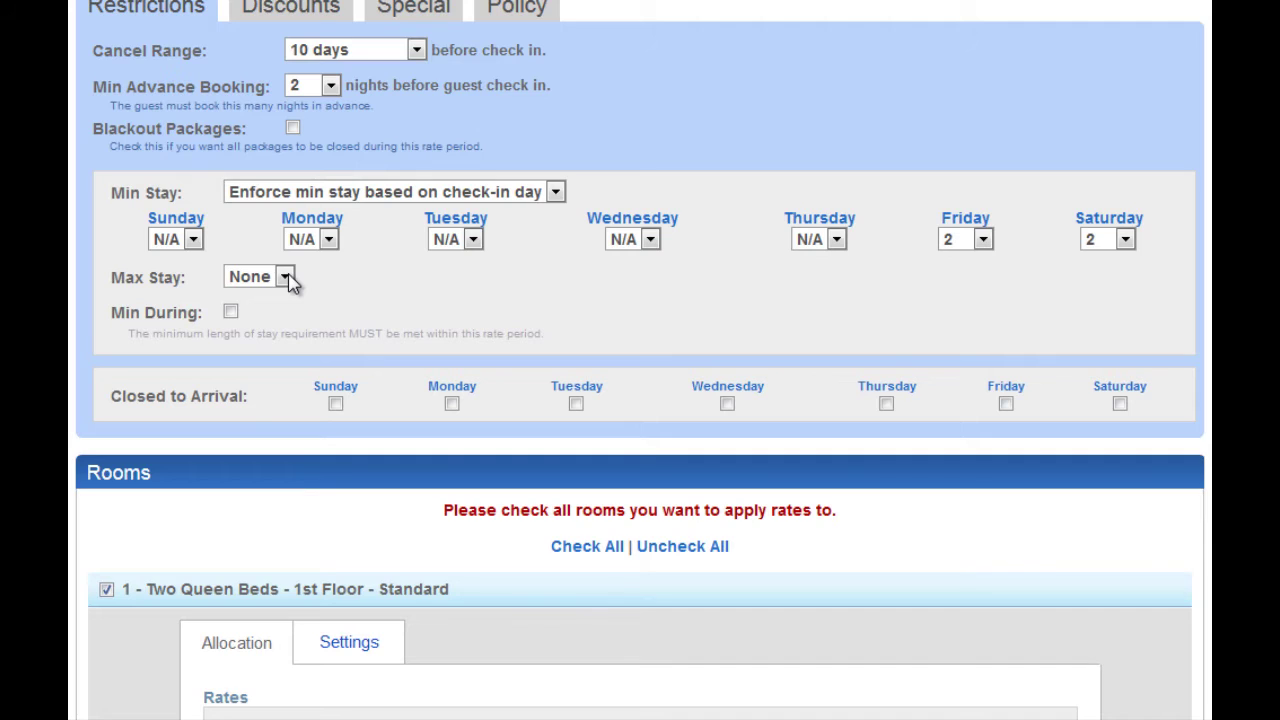
Step: Tick Min During and use the same 4-night min stay for all rooms
{"action": "left_click", "coordinate": [230, 314]}
{"action": "left_click", "coordinate": [557, 193]}
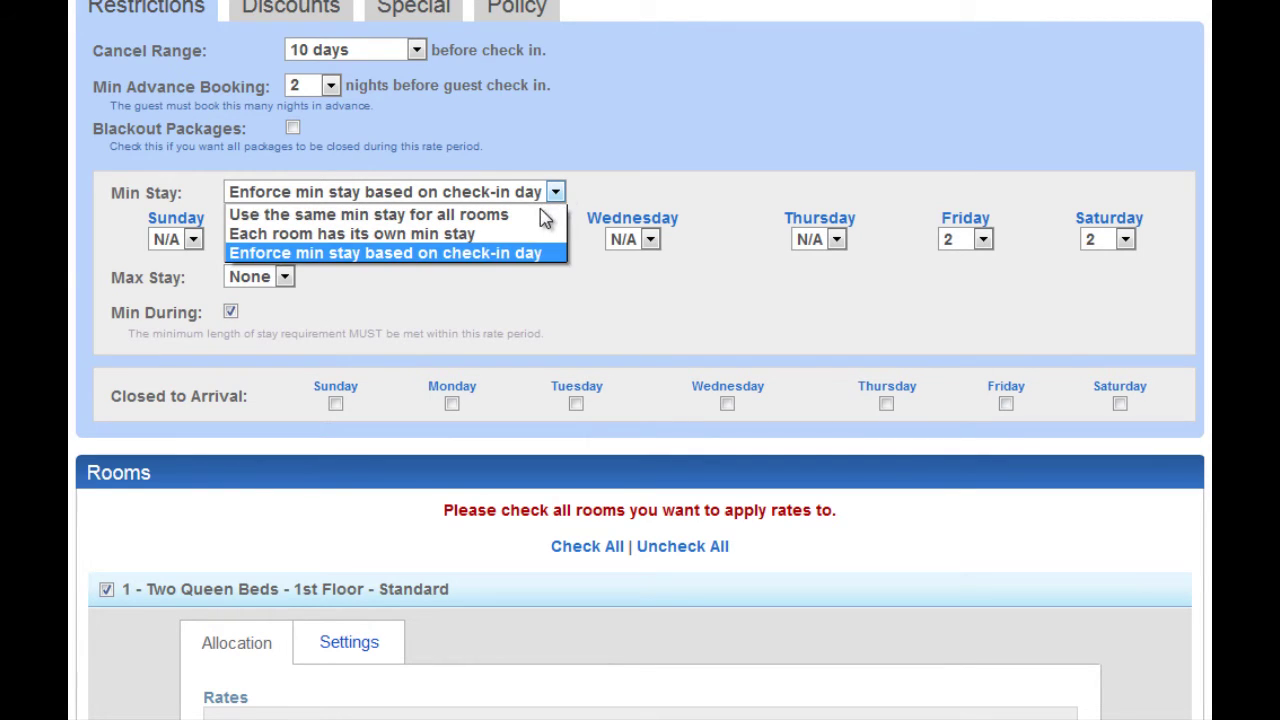
{"action": "left_click", "coordinate": [541, 216]}
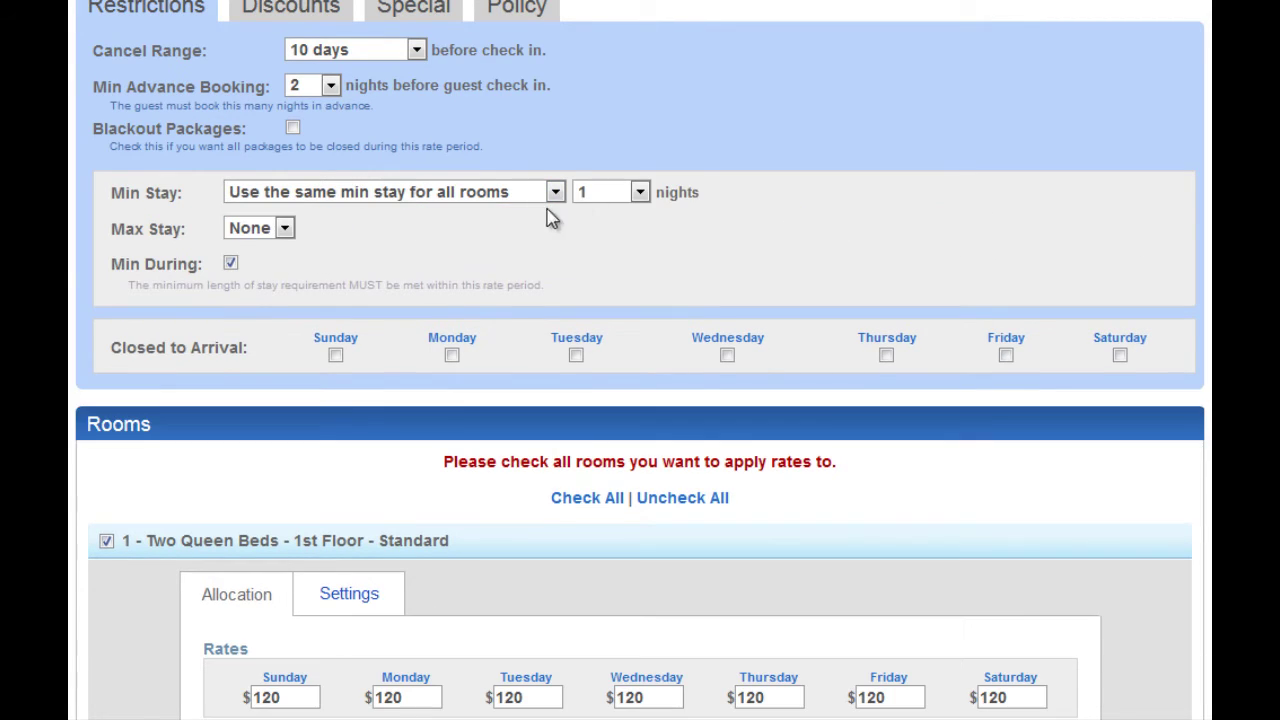
{"action": "left_click", "coordinate": [640, 192]}
{"action": "left_click", "coordinate": [606, 274]}
{"action": "scroll", "coordinate": [350, 198], "scroll_direction": "up", "scroll_amount": 3}
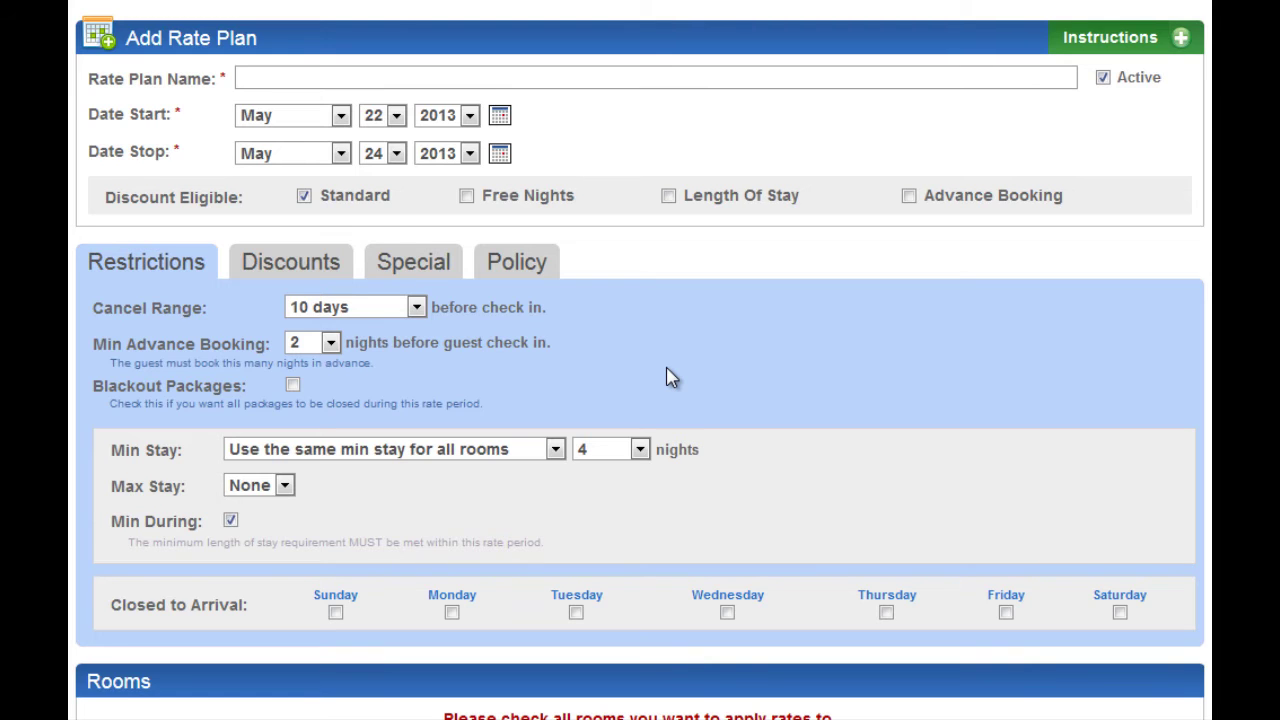
{"action": "scroll", "coordinate": [670, 378], "scroll_direction": "down", "scroll_amount": 3}
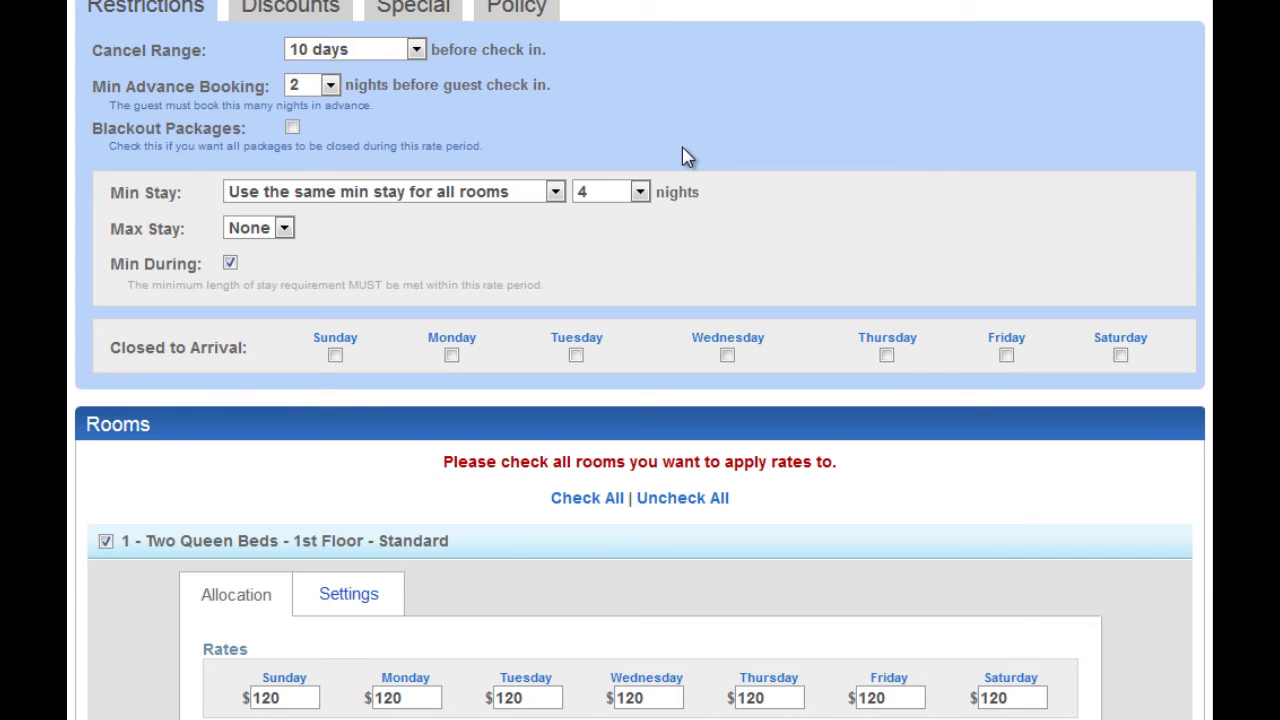
{"action": "scroll", "coordinate": [466, 86], "scroll_direction": "up", "scroll_amount": 5}
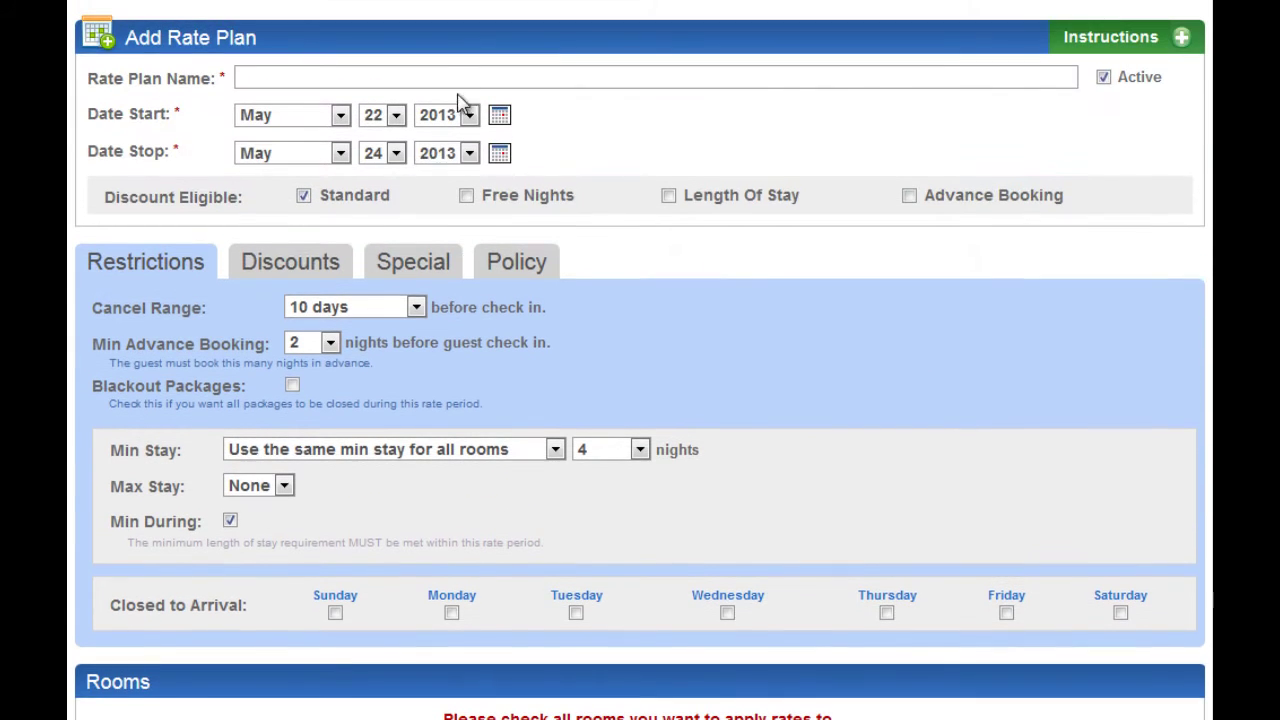
Step: Enable the Free Nights discount with a 3-night stay
{"action": "left_click", "coordinate": [322, 272]}
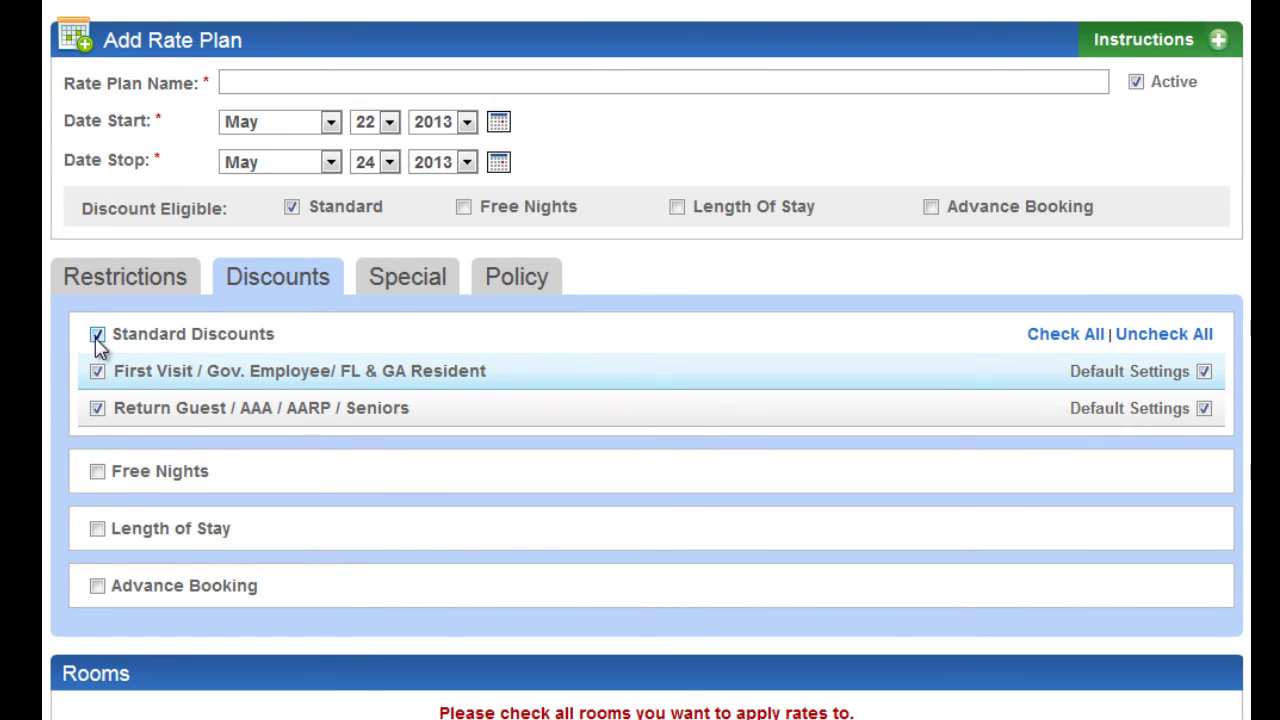
{"action": "left_click", "coordinate": [97, 471]}
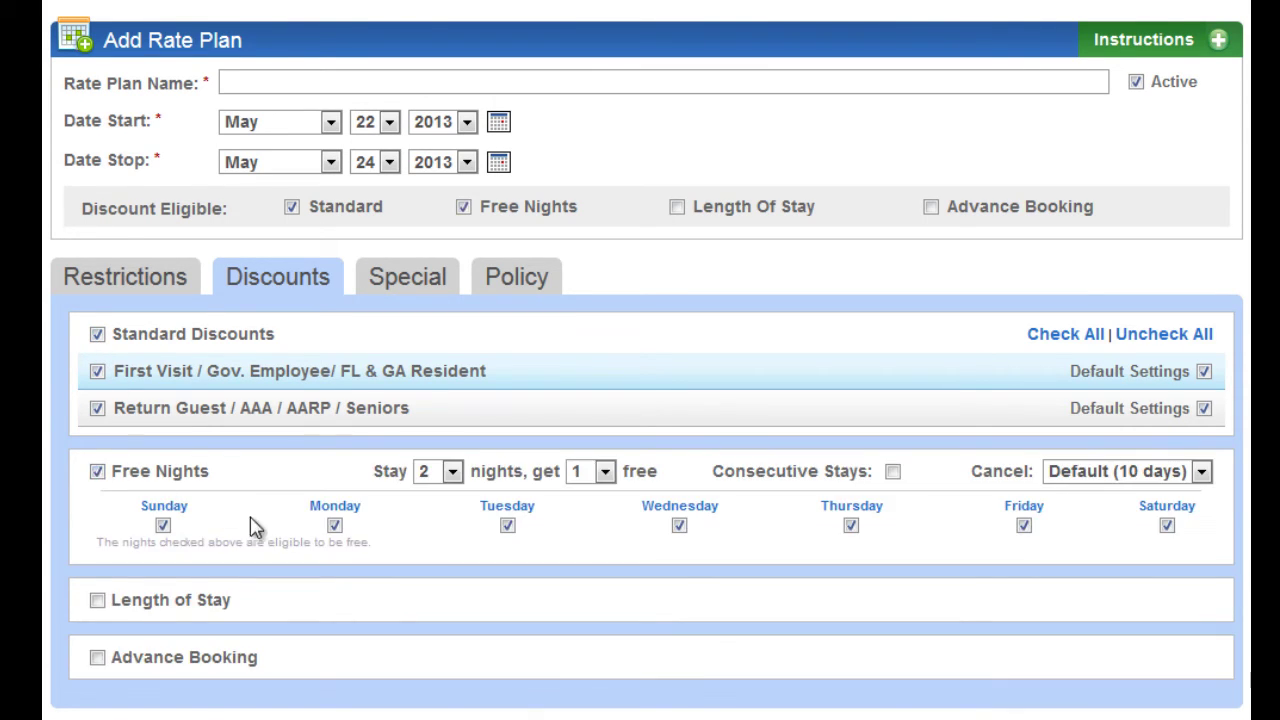
{"action": "left_click", "coordinate": [452, 472]}
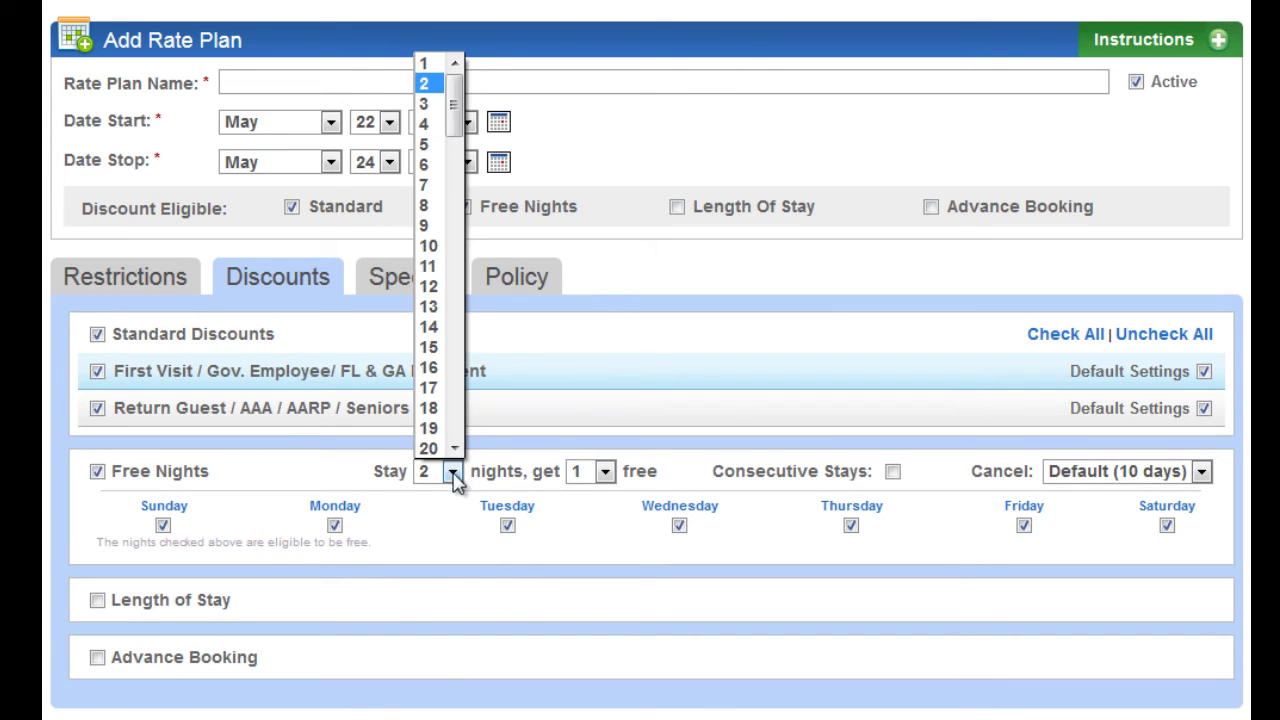
{"action": "left_click", "coordinate": [428, 104]}
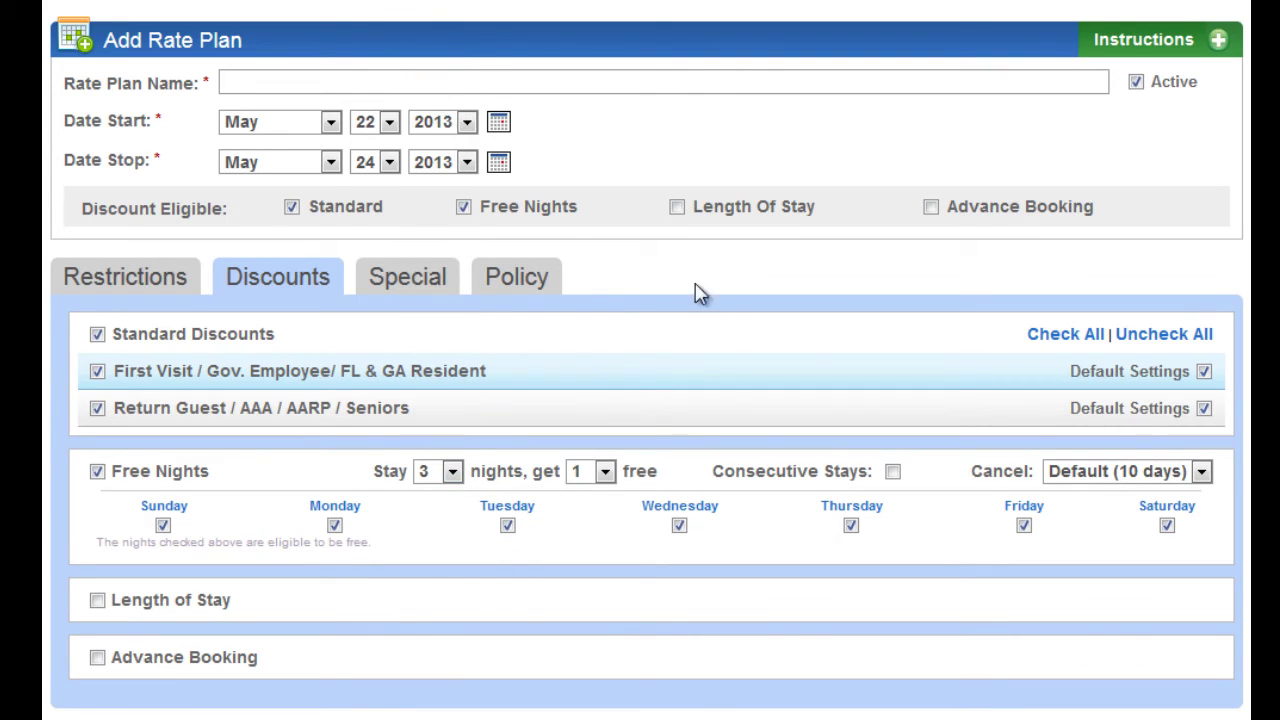
Step: Enable Length of Stay discount with a first tier of 10 off for 3 nights
{"action": "left_click", "coordinate": [97, 601]}
{"action": "scroll", "coordinate": [493, 598], "scroll_direction": "down", "scroll_amount": 3}
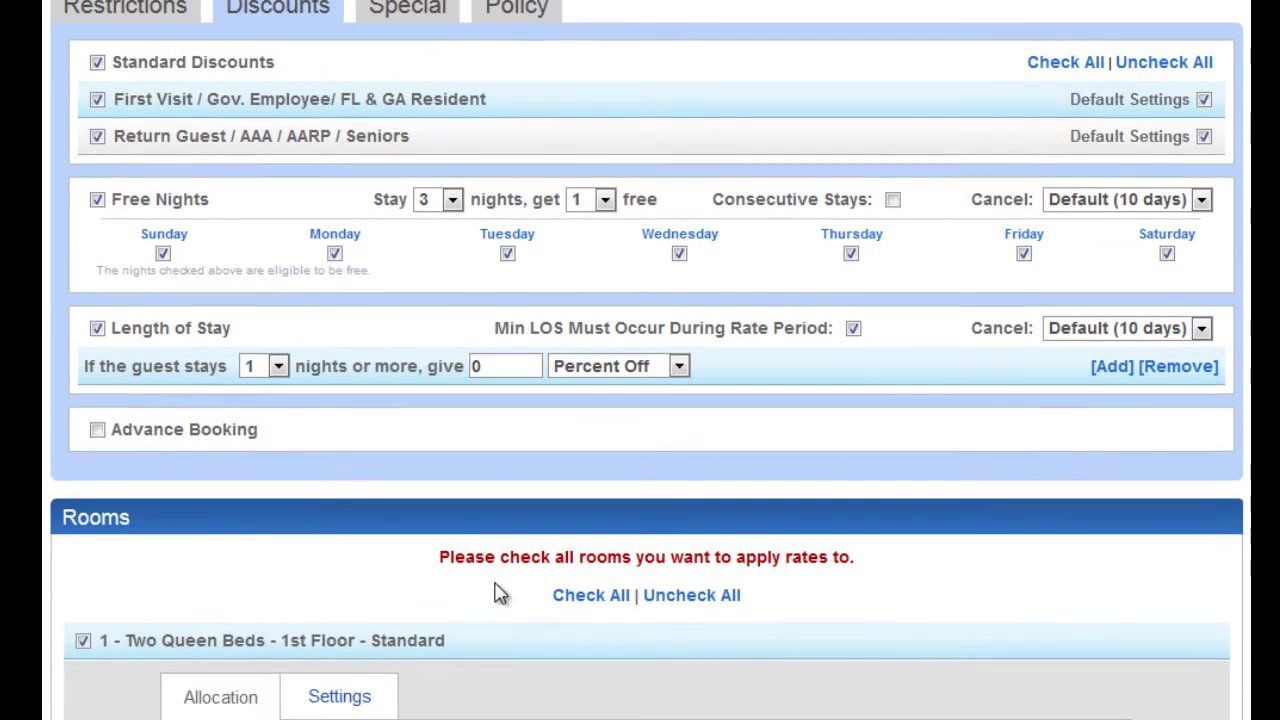
{"action": "left_click", "coordinate": [281, 367]}
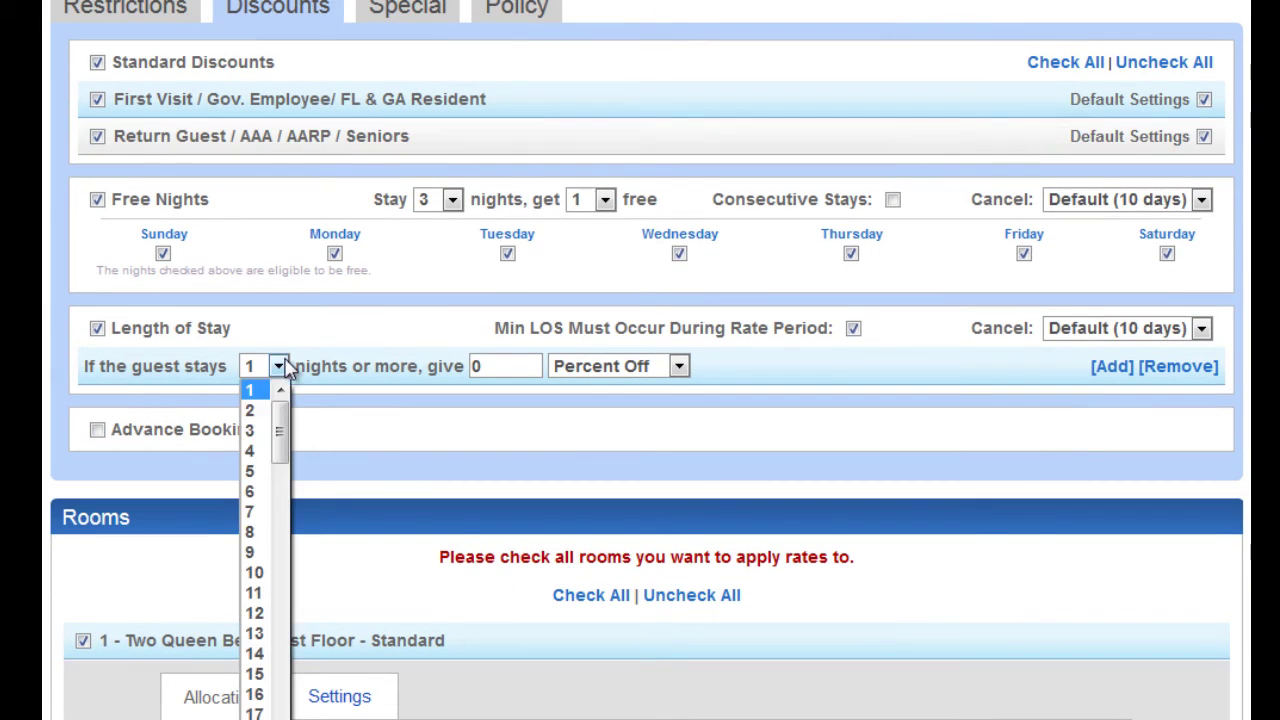
{"action": "left_click", "coordinate": [253, 433]}
{"action": "double_click", "coordinate": [476, 368]}
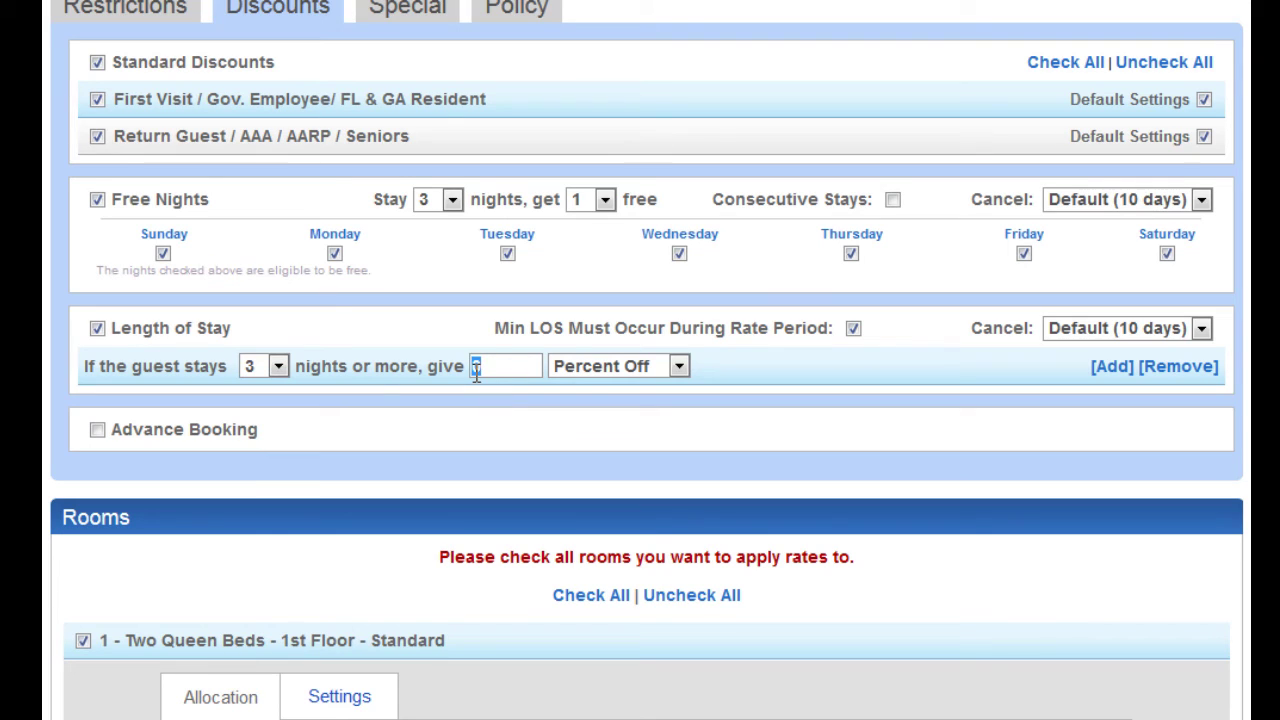
{"action": "type", "text": "10"}
Step: Add a second tier of 15 off for 4 nights, plus two more tier rows
{"action": "left_click", "coordinate": [1114, 370]}
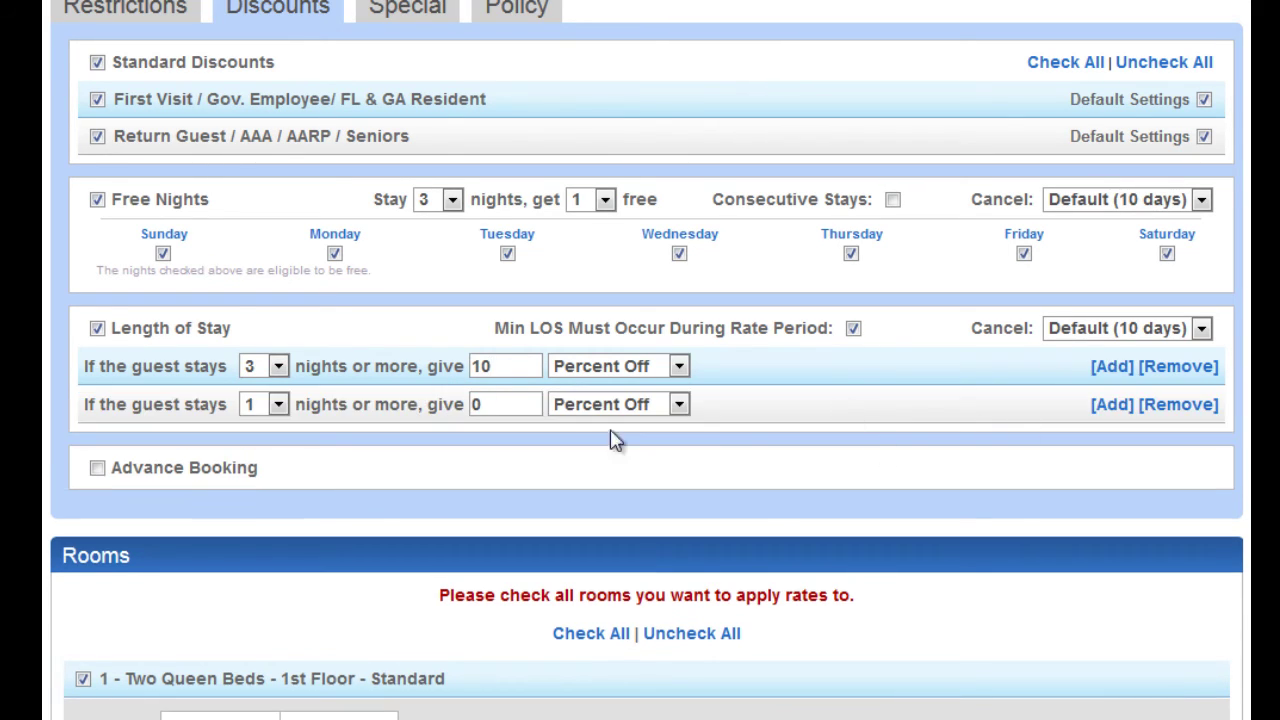
{"action": "left_click", "coordinate": [277, 404]}
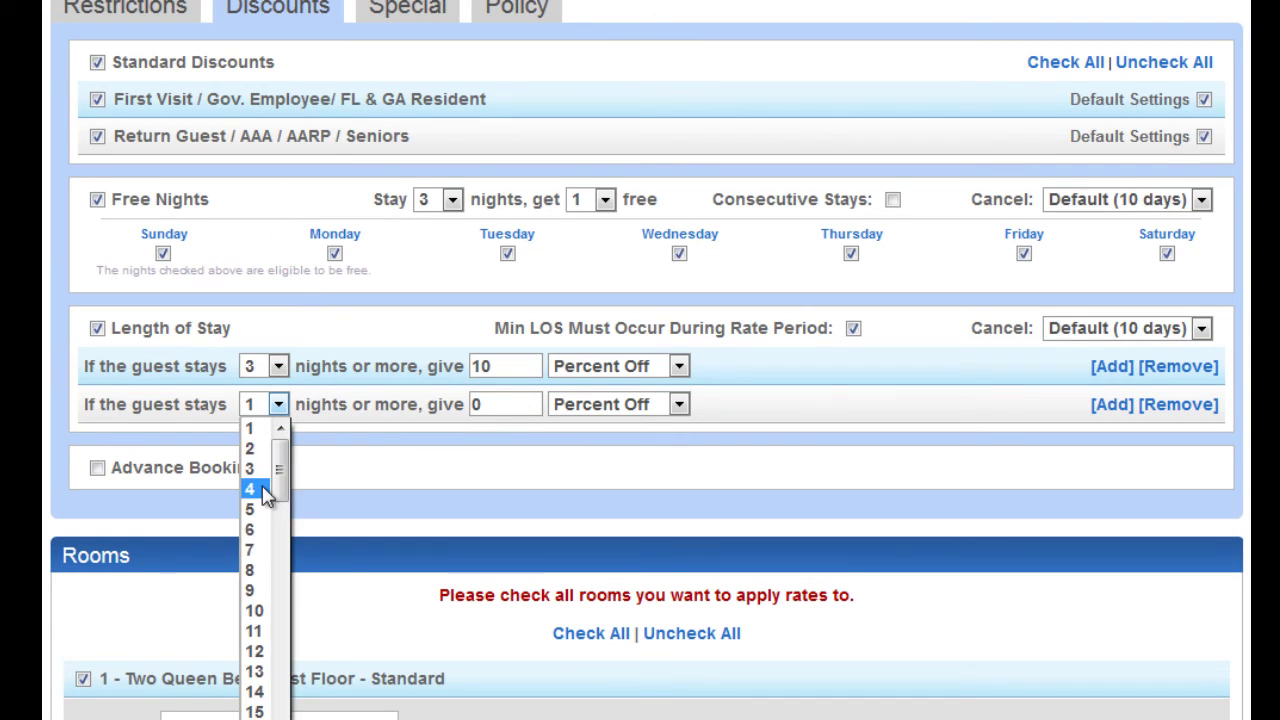
{"action": "left_click", "coordinate": [268, 488]}
{"action": "left_click_drag", "start_coordinate": [522, 404], "coordinate": [448, 412]}
{"action": "type", "text": "15"}
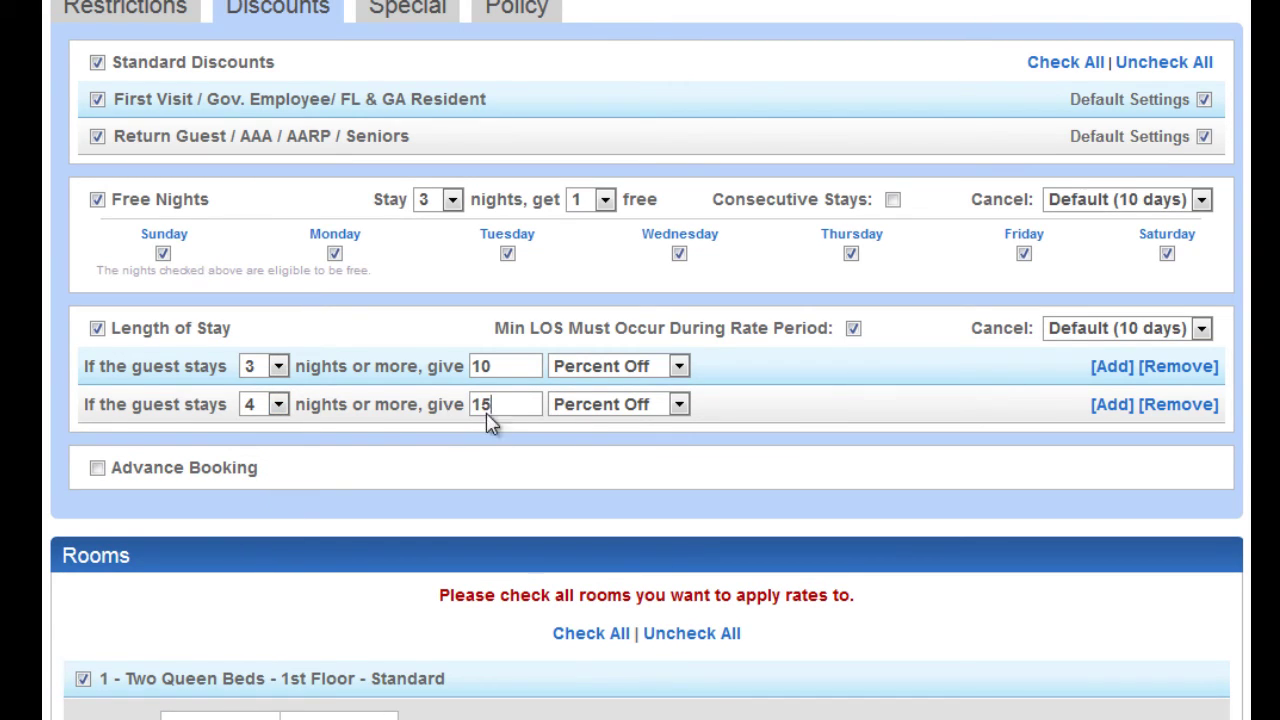
{"action": "left_click", "coordinate": [1112, 405]}
{"action": "left_click", "coordinate": [1114, 406]}
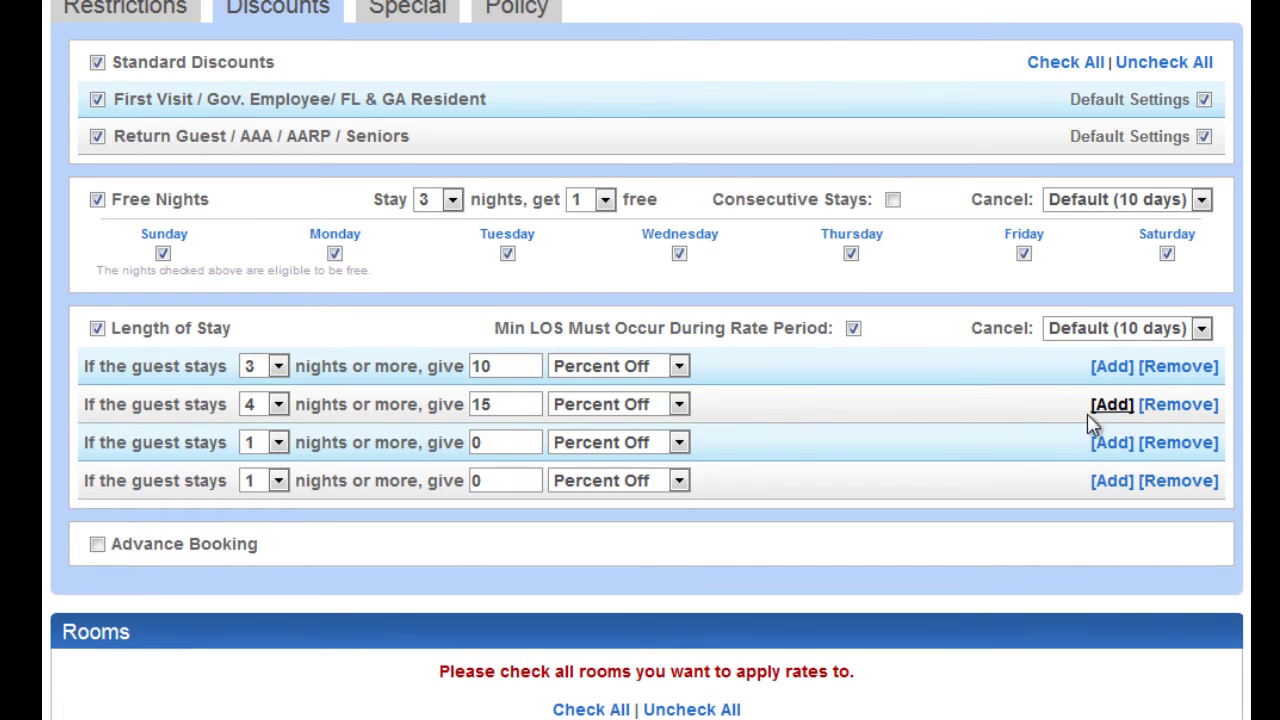
Step: Enable Advance Booking with 15 off for 10 days ahead, then add another row
{"action": "left_click", "coordinate": [97, 544]}
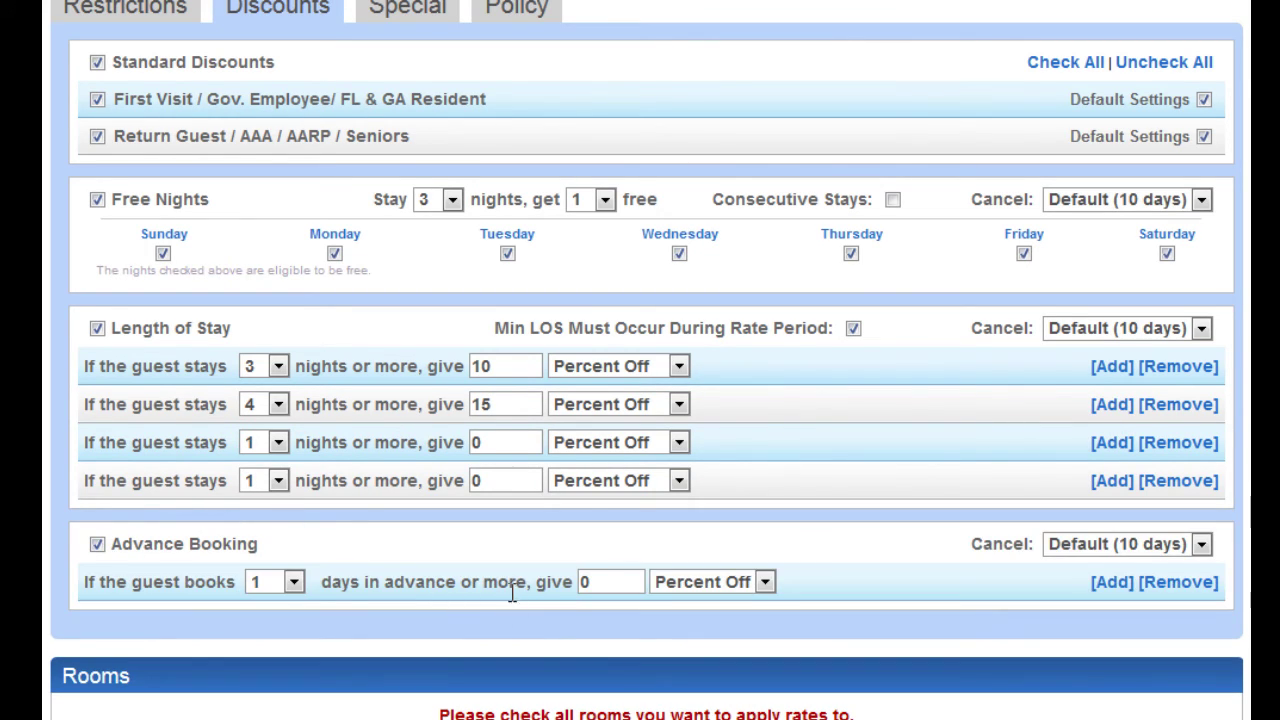
{"action": "left_click", "coordinate": [295, 582]}
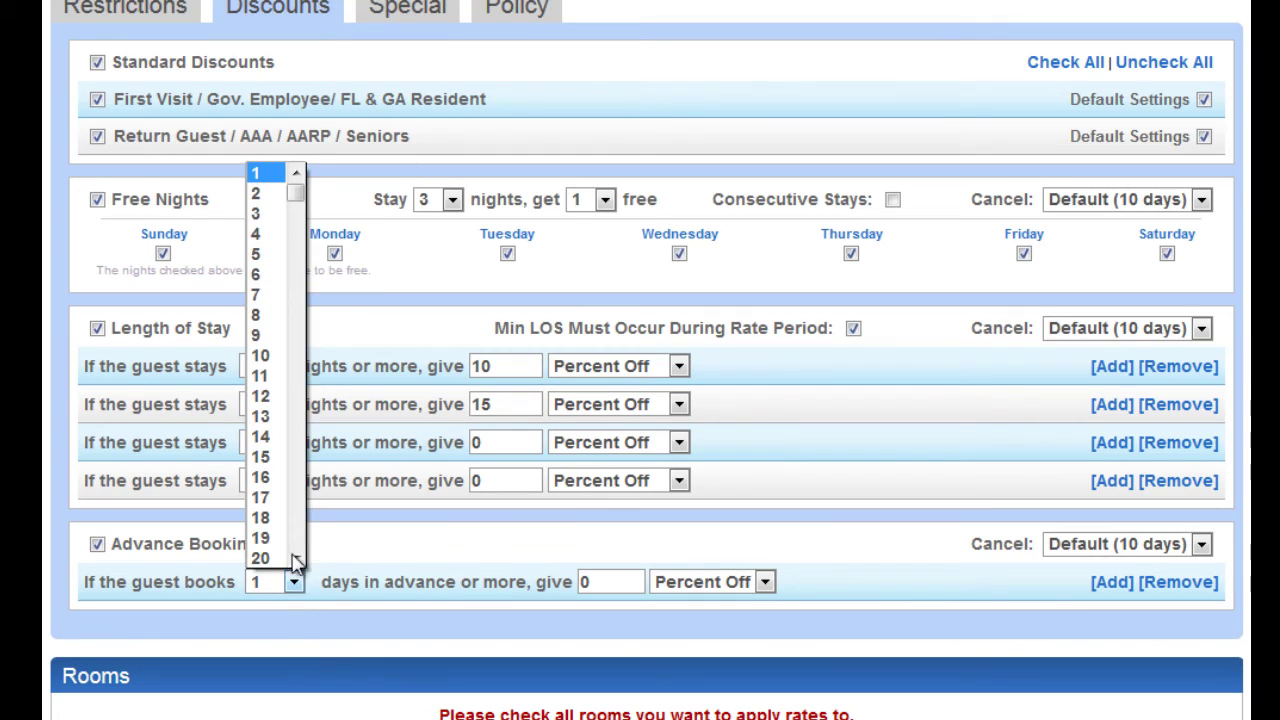
{"action": "left_click", "coordinate": [262, 355]}
{"action": "left_click_drag", "start_coordinate": [600, 581], "coordinate": [577, 581]}
{"action": "type", "text": "15"}
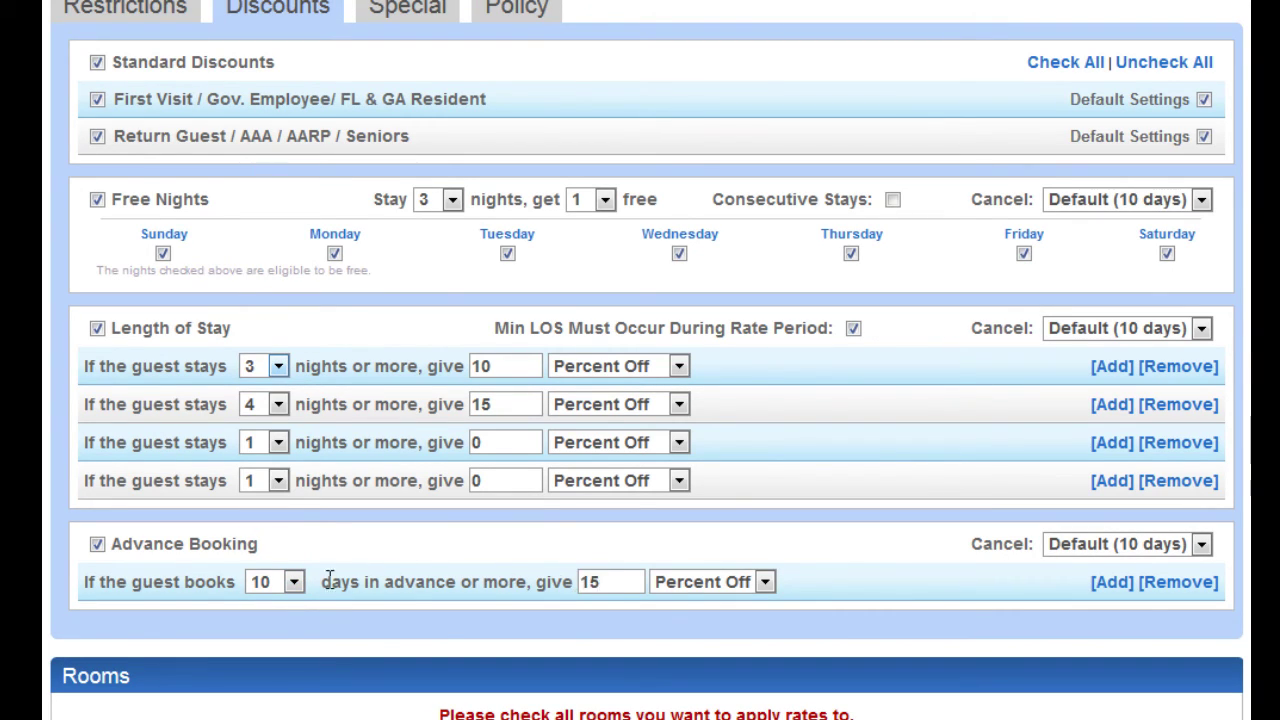
{"action": "left_click", "coordinate": [1102, 586]}
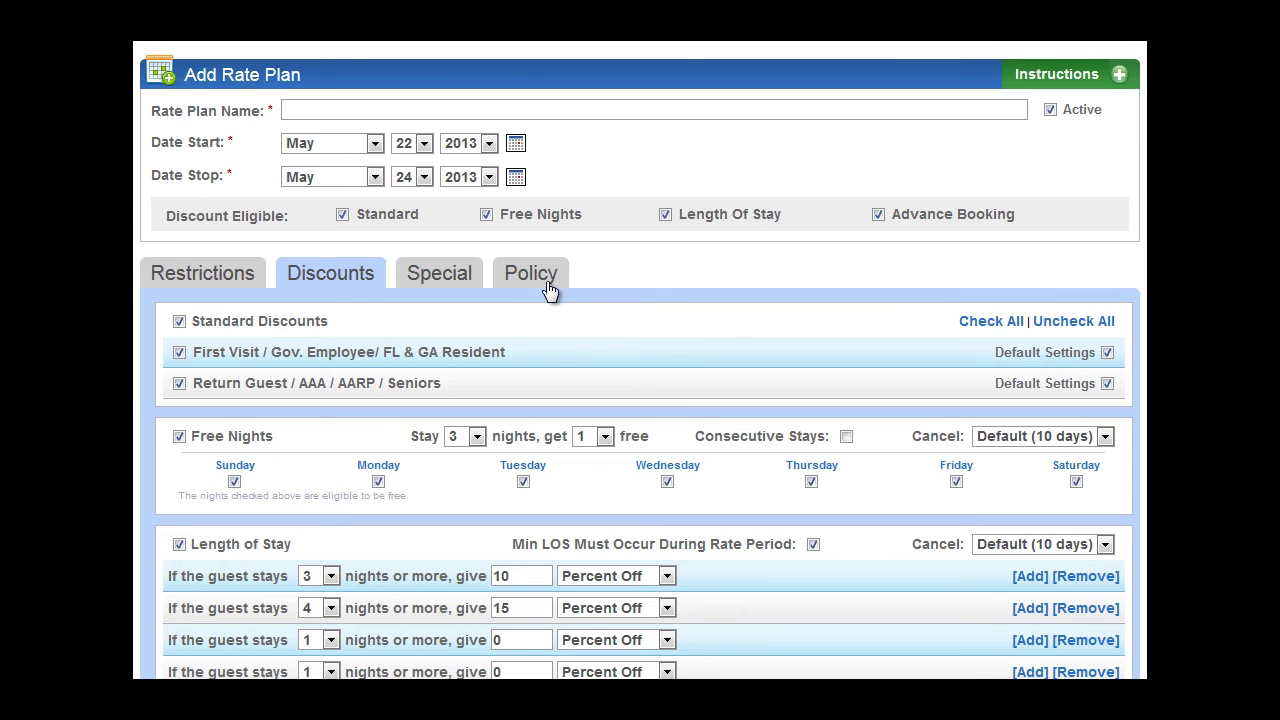
Step: Define a plan-specific deposit policy charging 50% in the Policy settings
{"action": "left_click", "coordinate": [517, 6]}
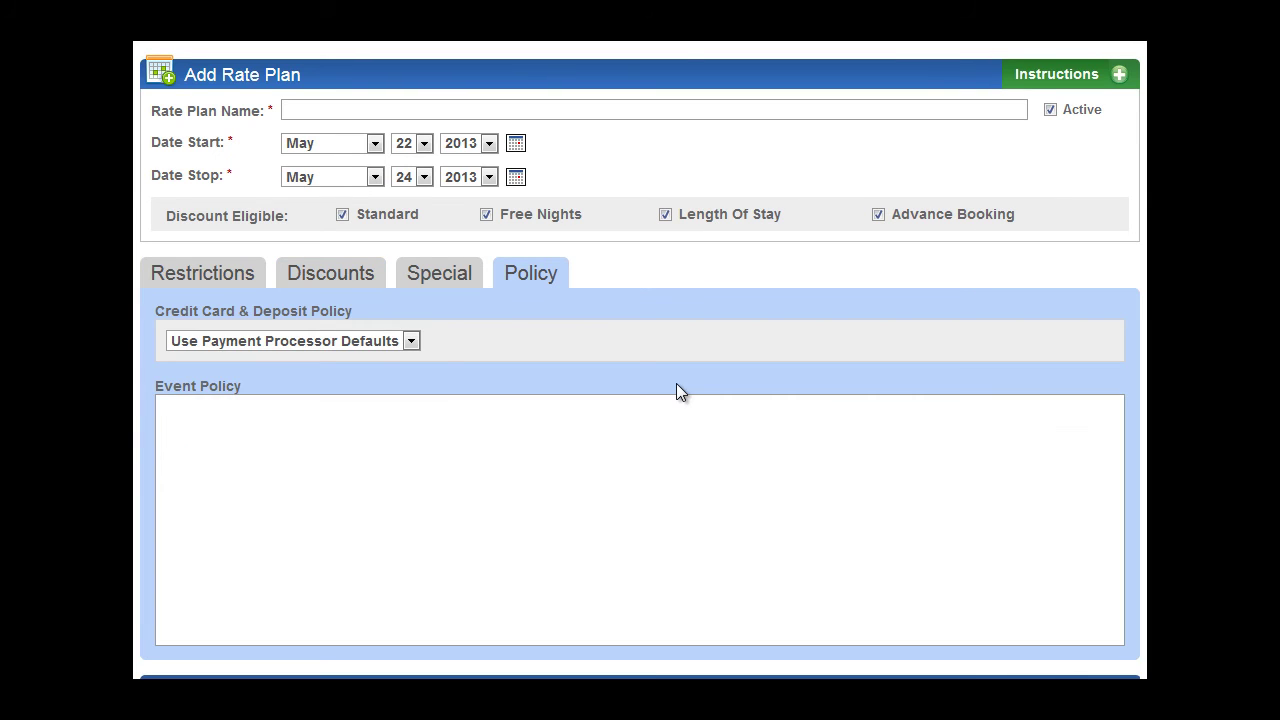
{"action": "left_click", "coordinate": [452, 495]}
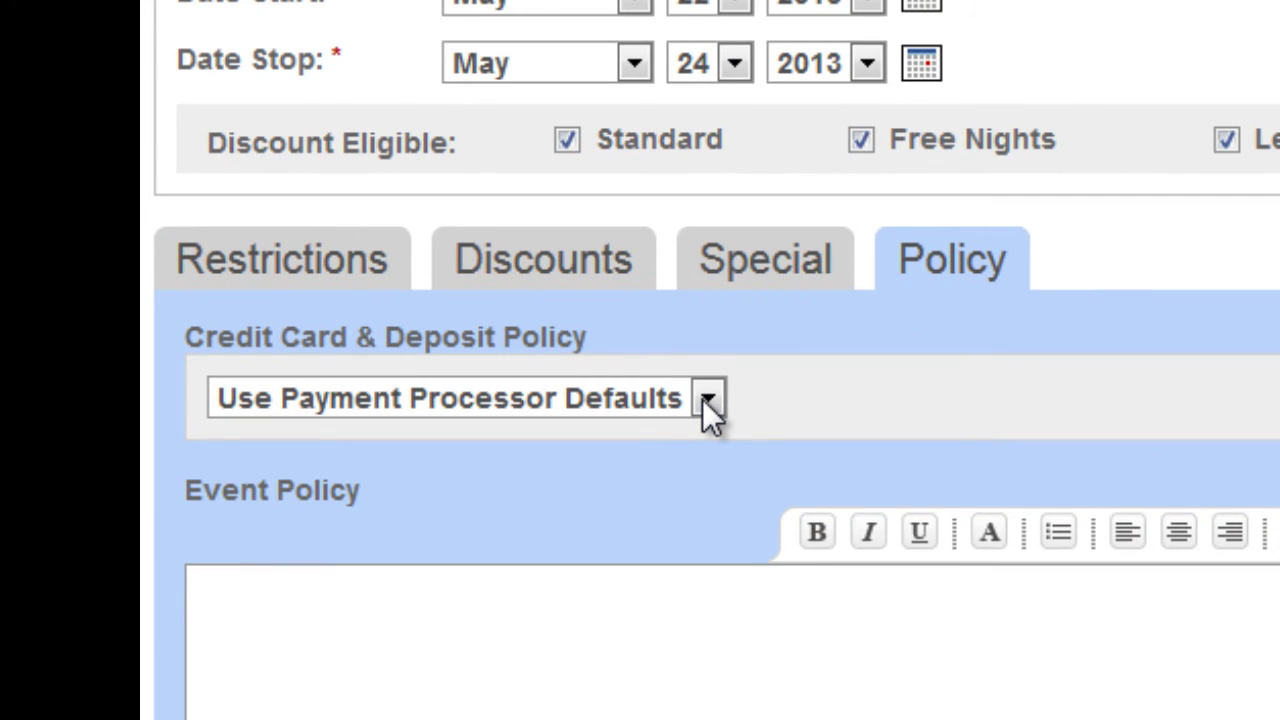
{"action": "left_click", "coordinate": [706, 399]}
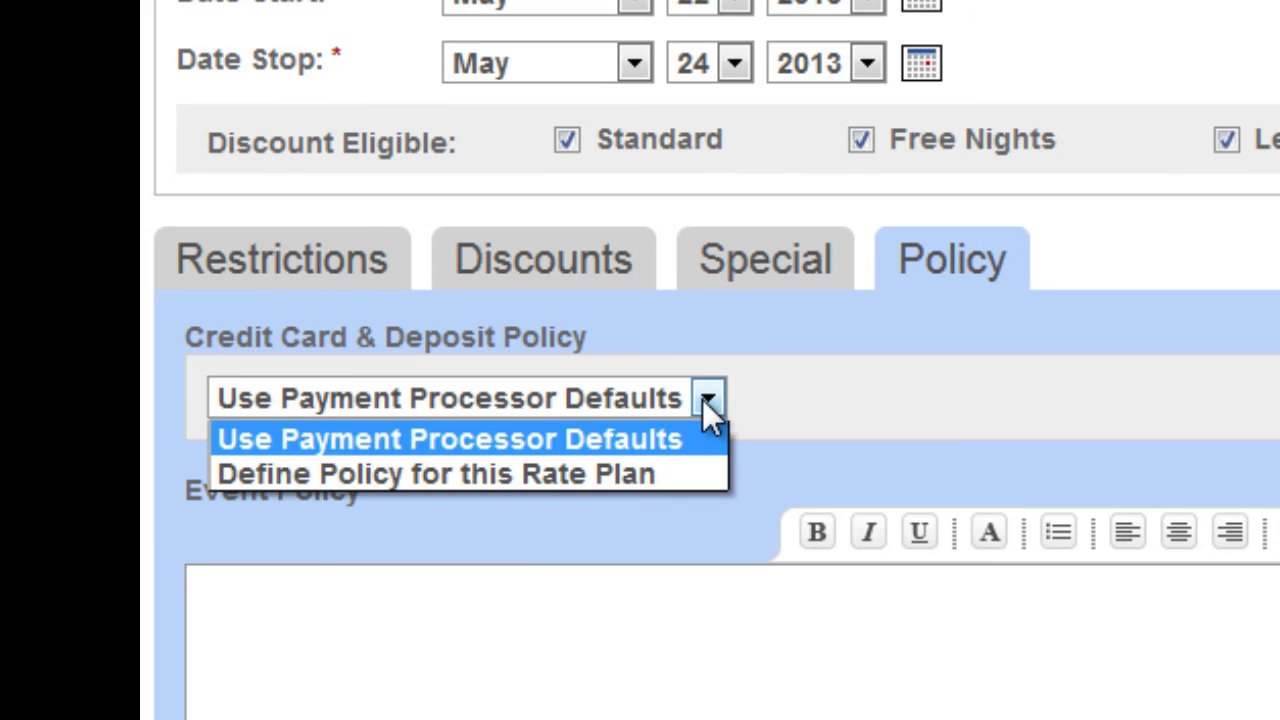
{"action": "left_click", "coordinate": [651, 470]}
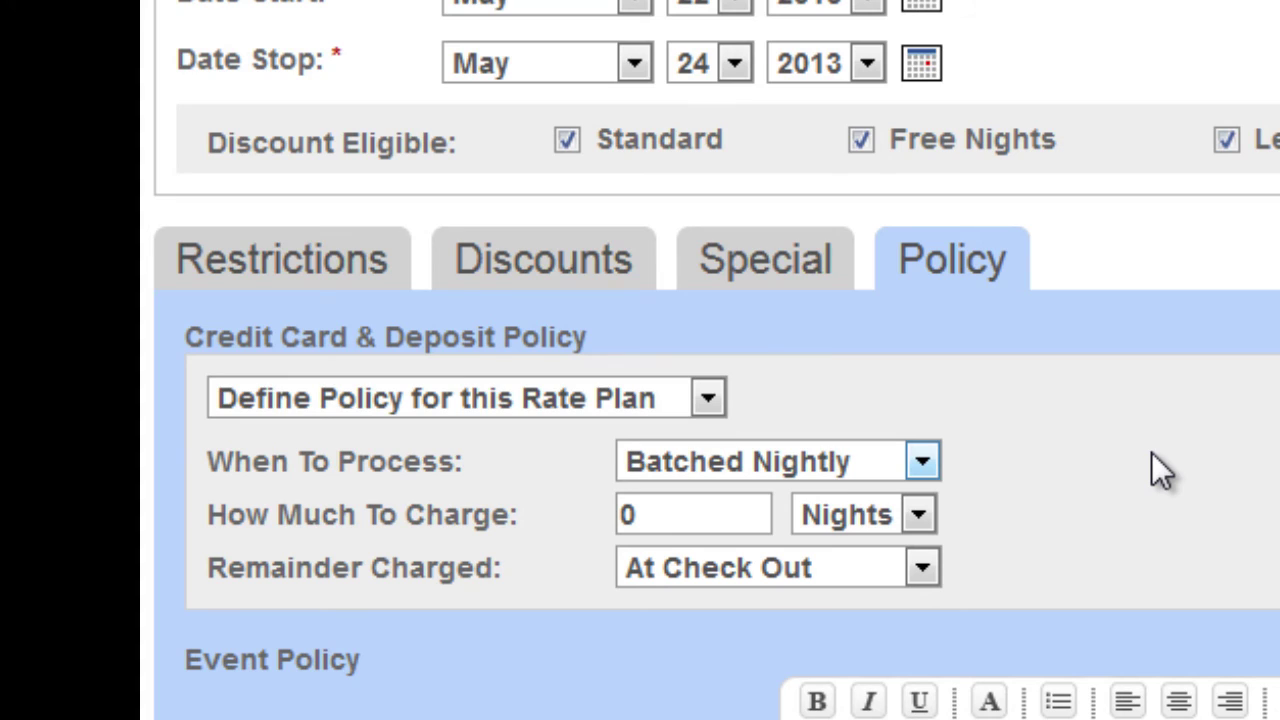
{"action": "left_click_drag", "start_coordinate": [751, 511], "coordinate": [588, 508]}
{"action": "type", "text": "50"}
{"action": "left_click", "coordinate": [919, 514]}
{"action": "left_click", "coordinate": [882, 583]}
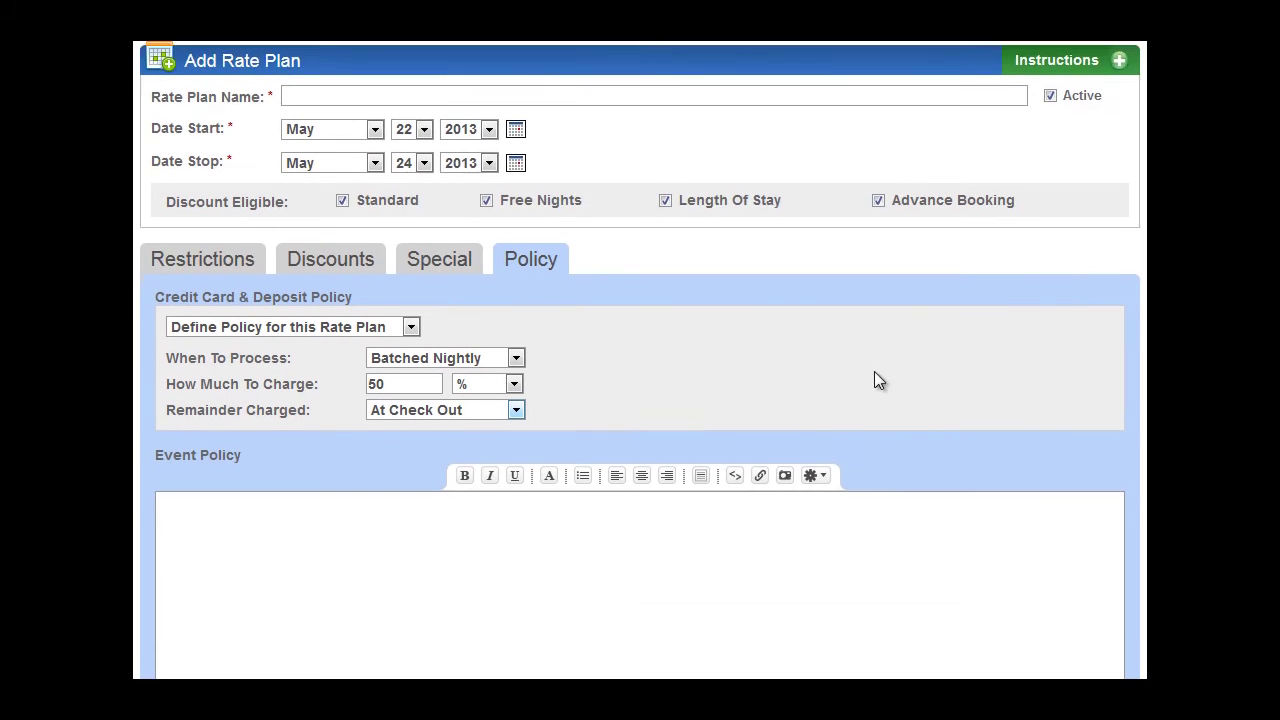
{"action": "scroll", "coordinate": [874, 371], "scroll_direction": "down", "scroll_amount": 2}
{"action": "scroll", "coordinate": [876, 372], "scroll_direction": "down", "scroll_amount": 6}
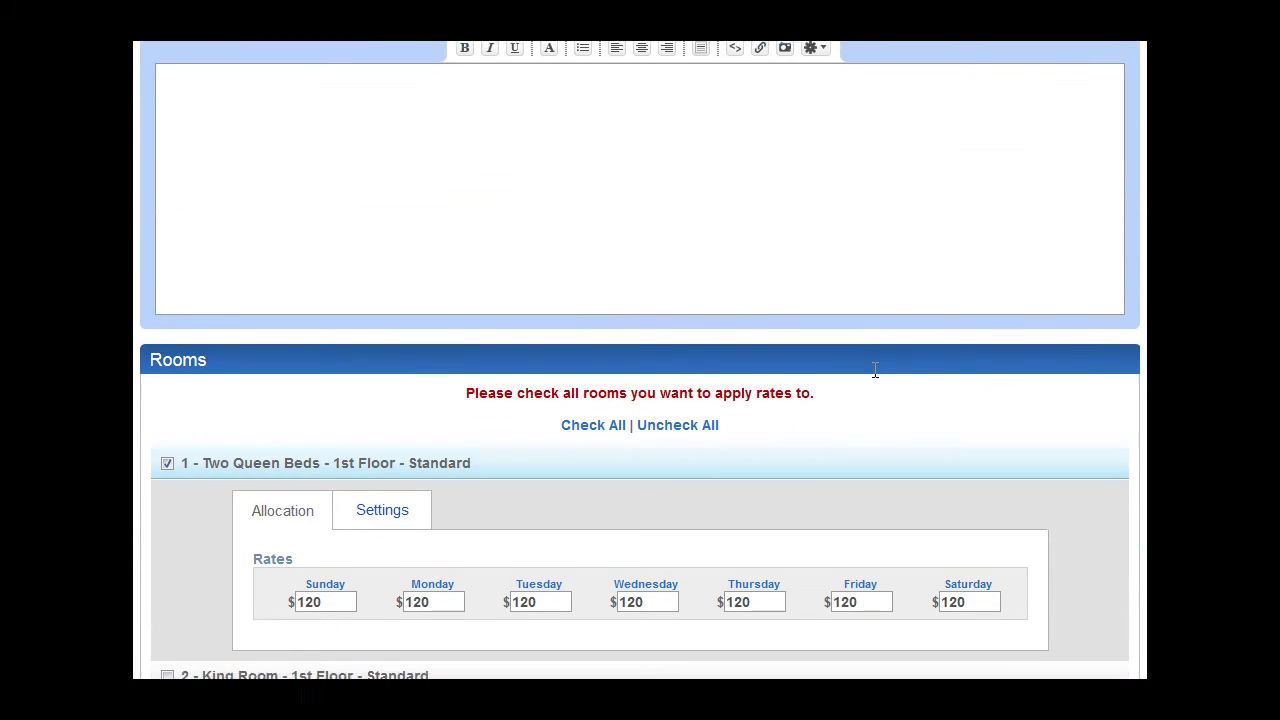
{"action": "scroll", "coordinate": [874, 373], "scroll_direction": "down", "scroll_amount": 1}
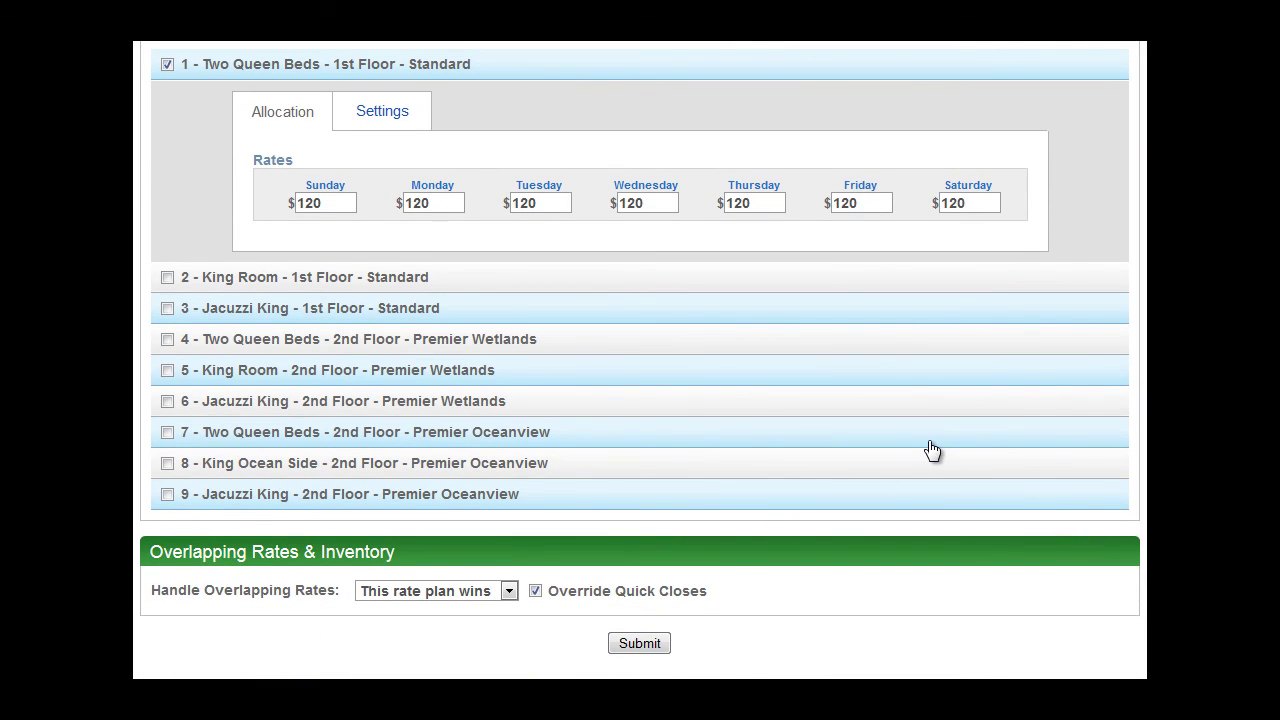
{"action": "scroll", "coordinate": [929, 449], "scroll_direction": "up", "scroll_amount": 1}
{"action": "scroll", "coordinate": [930, 450], "scroll_direction": "up", "scroll_amount": 7}
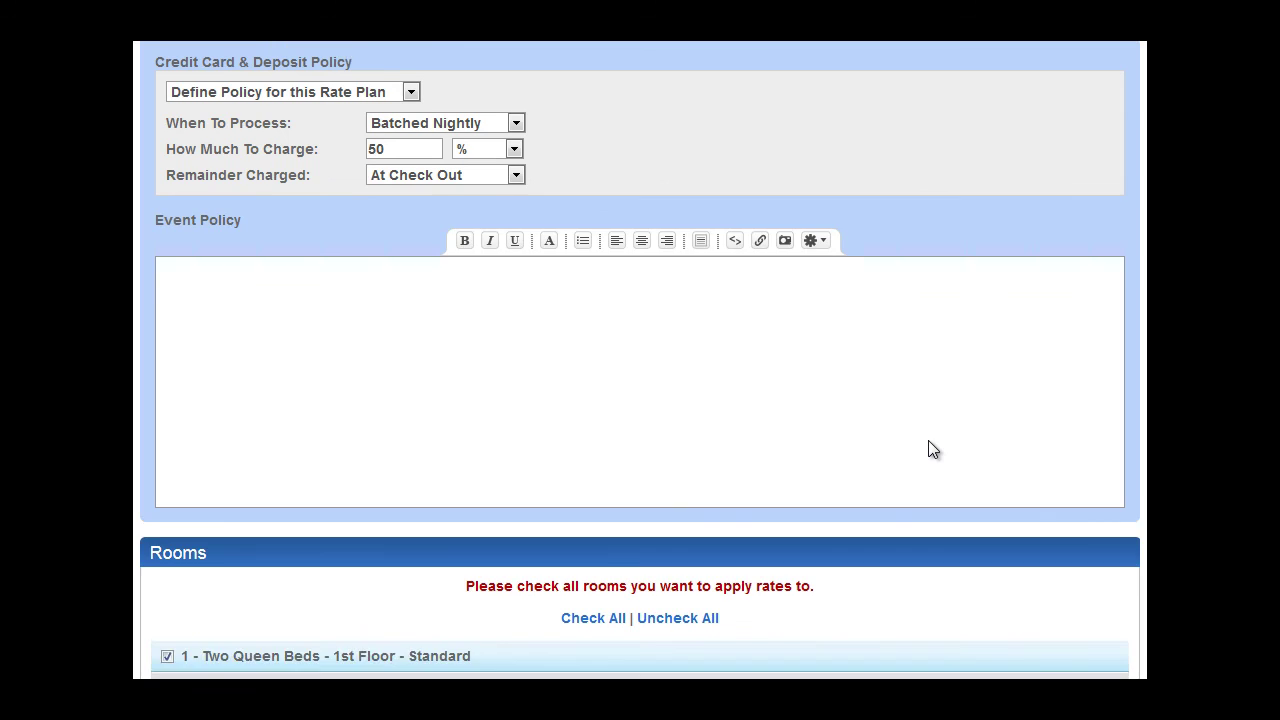
{"action": "scroll", "coordinate": [930, 445], "scroll_direction": "up", "scroll_amount": 3}
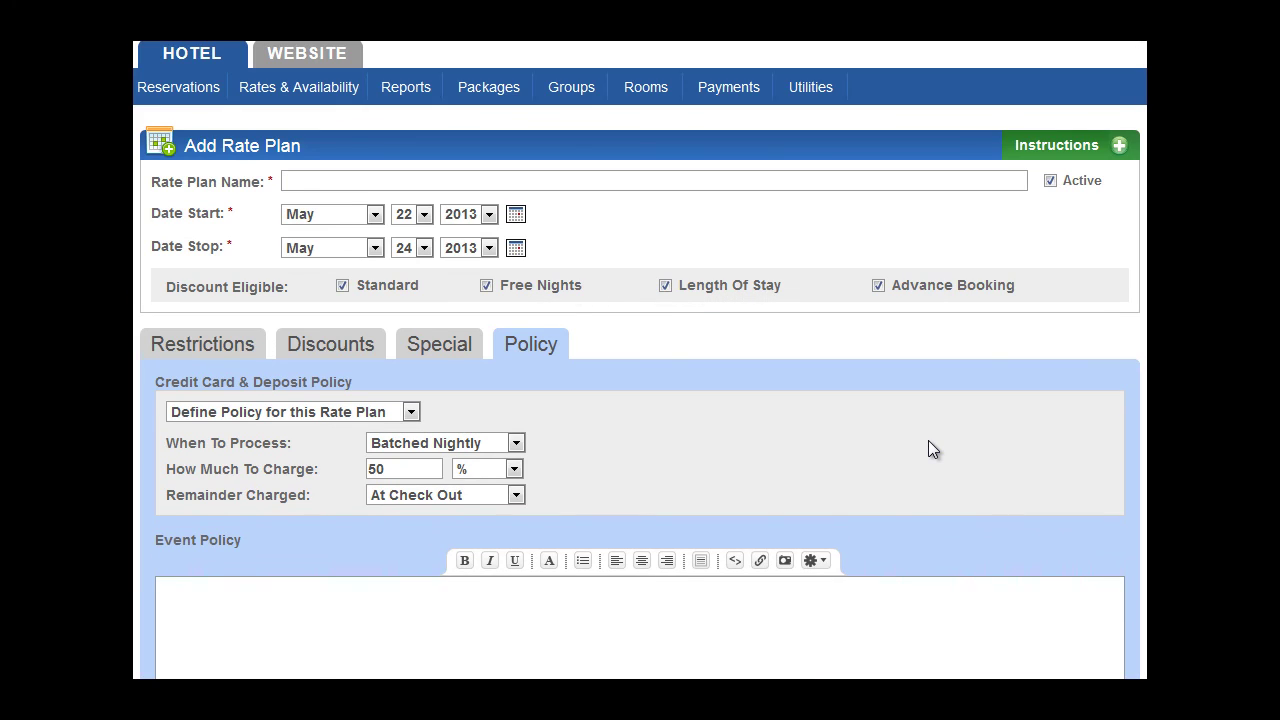